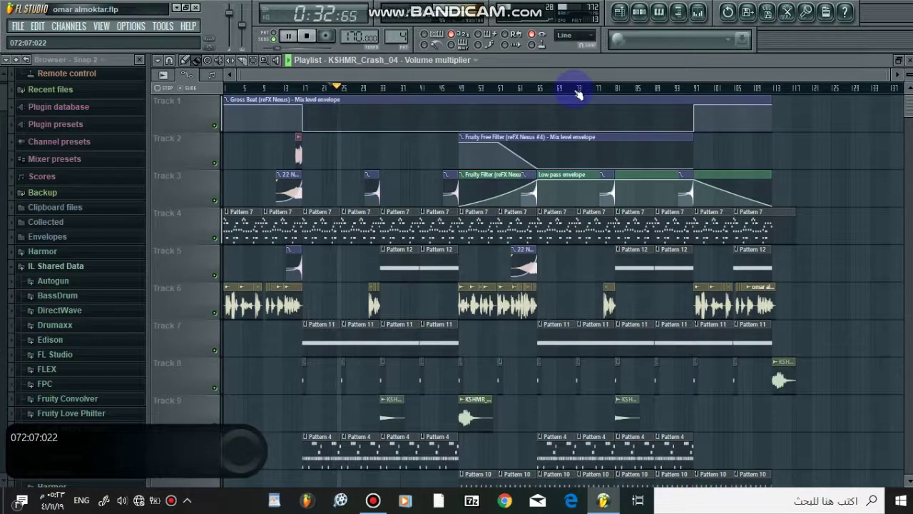
Stop the song playback, open the first Pattern 7 clip on track 4 in the piano roll and play its melody.
{"action": "key", "text": "space"}
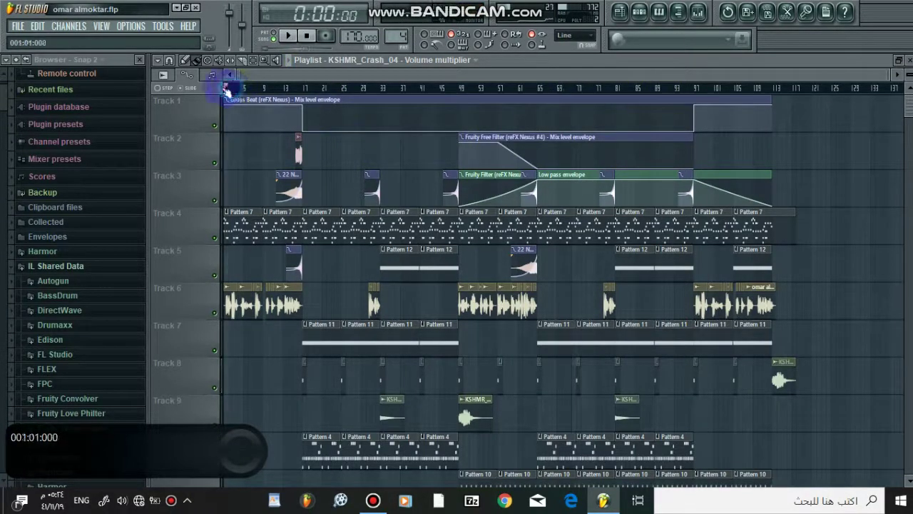
{"action": "double_click", "coordinate": [243, 229]}
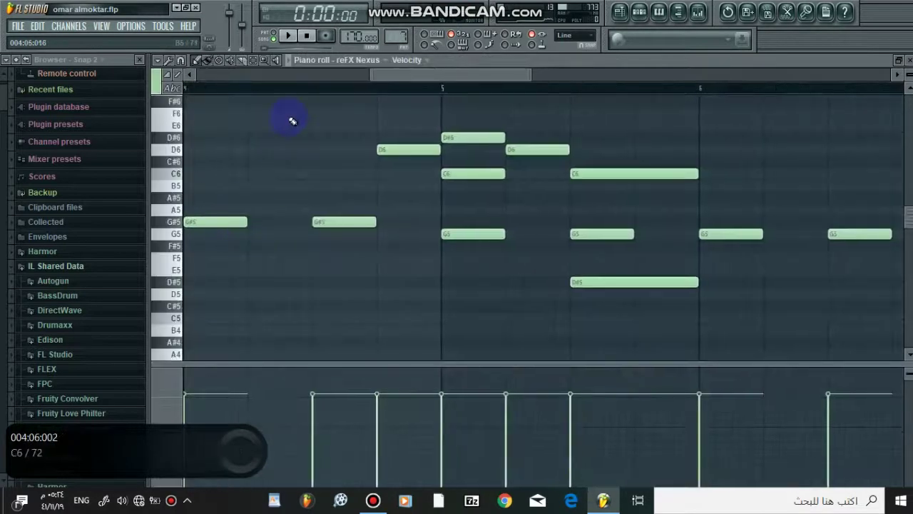
{"action": "left_click", "coordinate": [289, 36]}
{"action": "scroll", "coordinate": [316, 85], "scroll_direction": "down", "scroll_amount": 5}
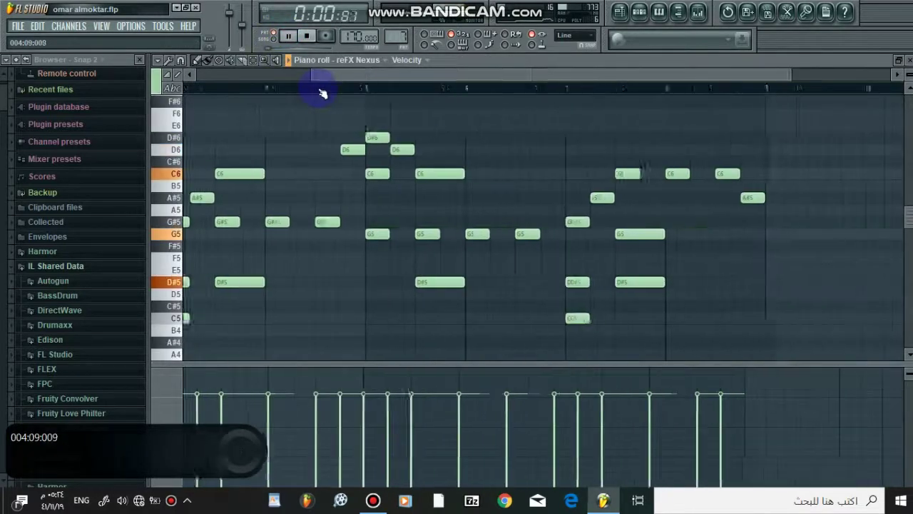
Inspect the preset loaded in the reFX Nexus channel of Pattern 7, and close the plugin and its channel settings.
{"action": "left_click", "coordinate": [909, 60]}
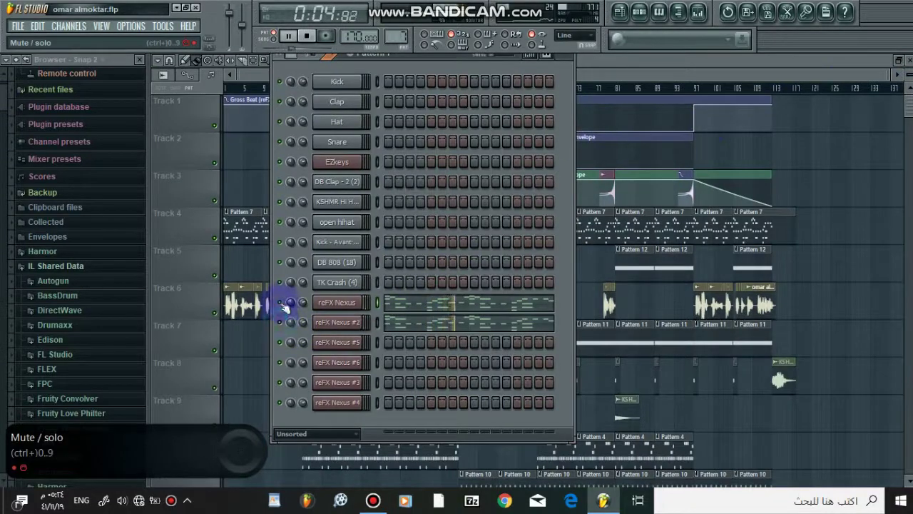
{"action": "left_click", "coordinate": [321, 302]}
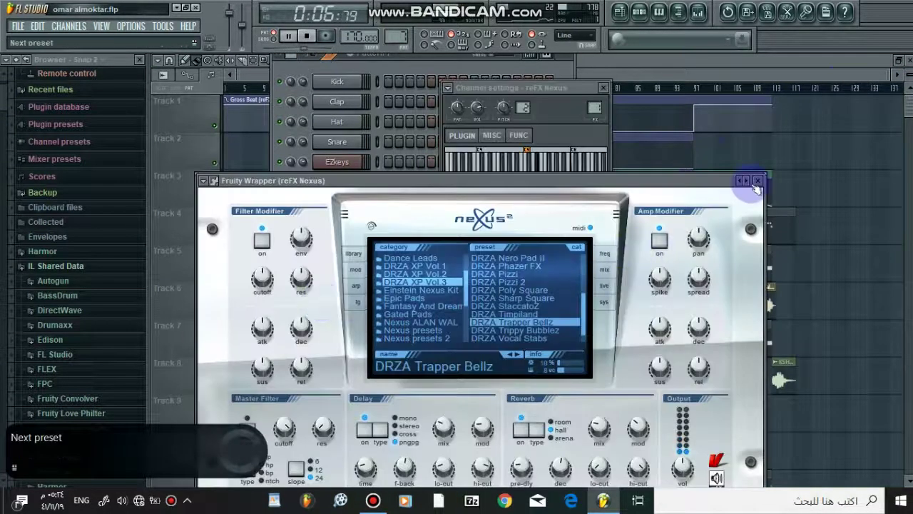
{"action": "left_click", "coordinate": [758, 182]}
{"action": "left_click", "coordinate": [604, 87]}
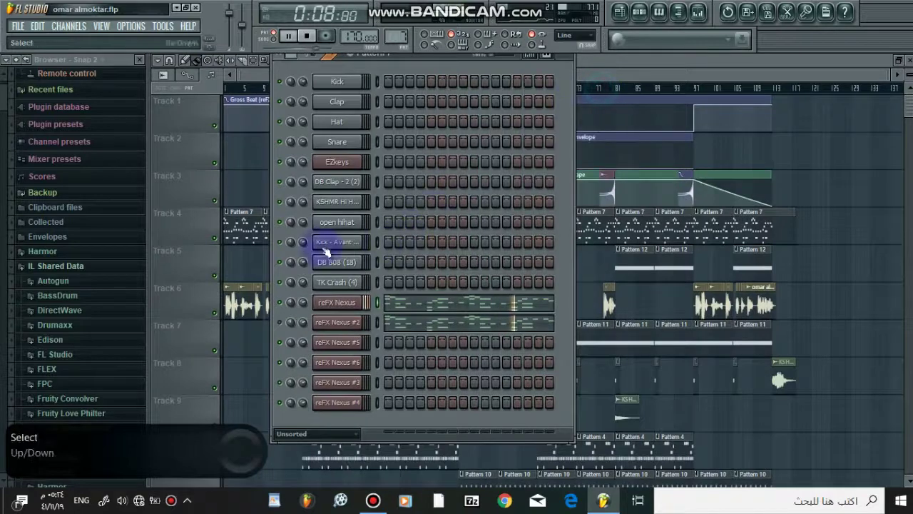
Audition Pattern 7's reFX Nexus and reFX Nexus #2 channels separately, and return to the playlist.
{"action": "left_click", "coordinate": [285, 323]}
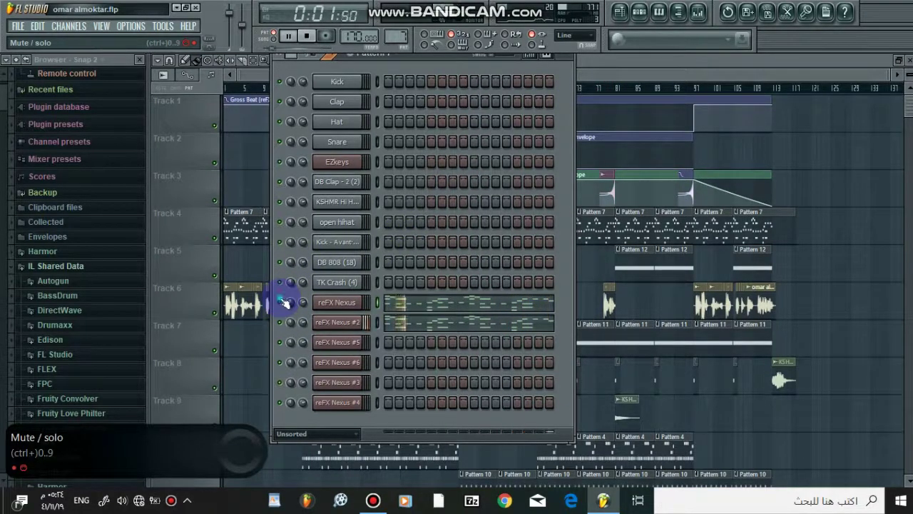
{"action": "left_click", "coordinate": [640, 71]}
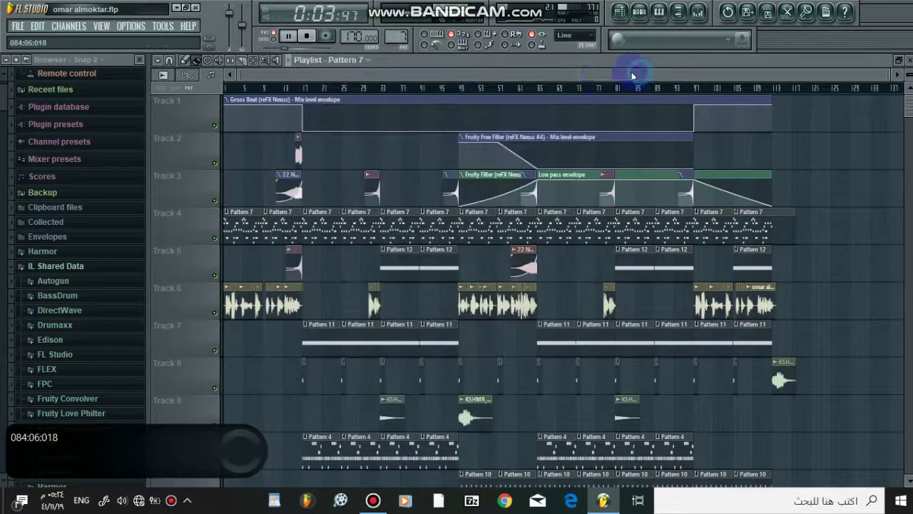
{"action": "scroll", "coordinate": [294, 269], "scroll_direction": "down", "scroll_amount": 4}
{"action": "scroll", "coordinate": [294, 269], "scroll_direction": "up", "scroll_amount": 4}
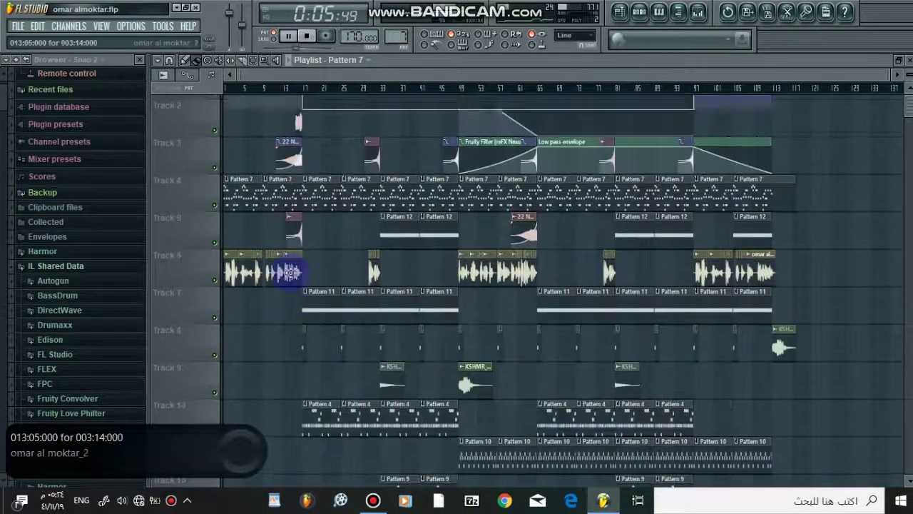
{"action": "scroll", "coordinate": [323, 261], "scroll_direction": "up", "scroll_amount": 2}
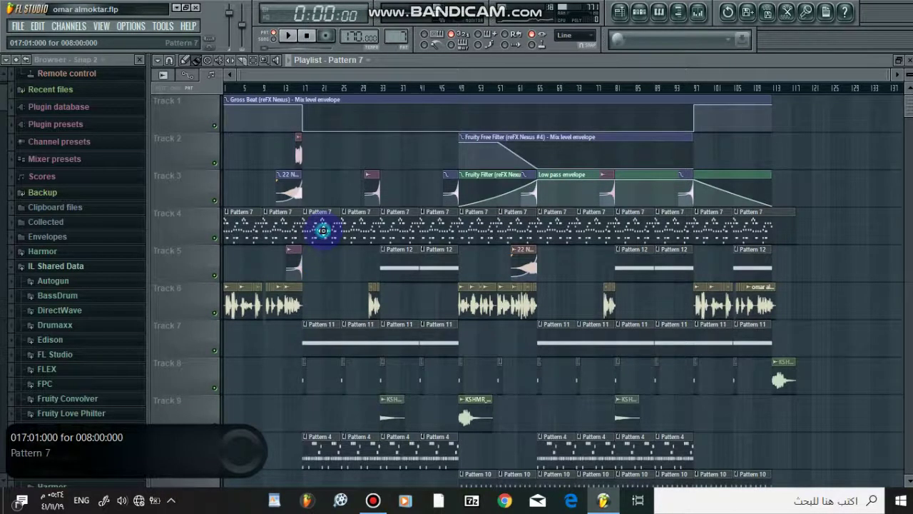
Switch from song playback to looping Pattern 7 and review its channels and the playlist tracks.
{"action": "left_click", "coordinate": [290, 40]}
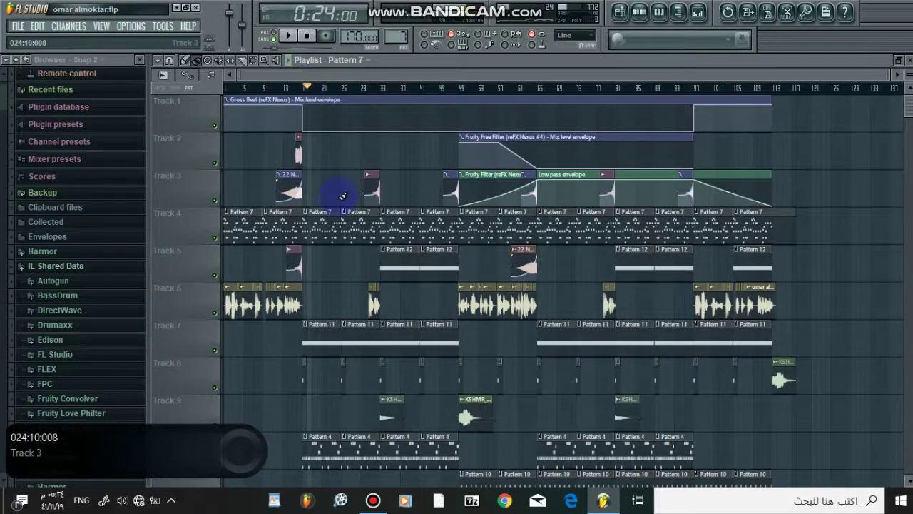
{"action": "left_click", "coordinate": [274, 36]}
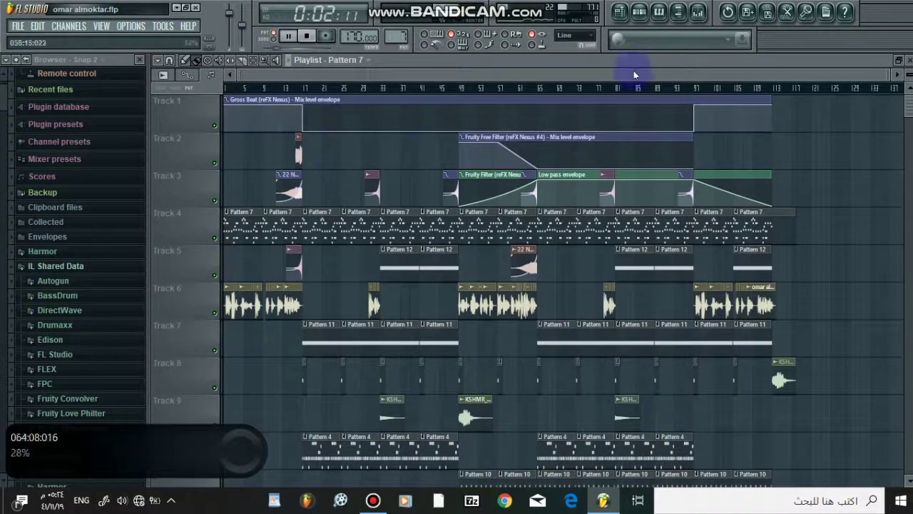
{"action": "left_click", "coordinate": [640, 11]}
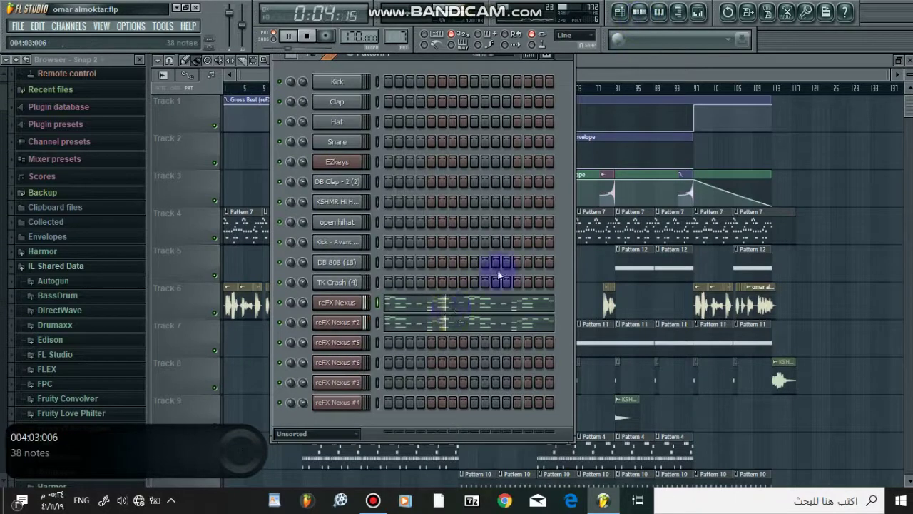
{"action": "left_click", "coordinate": [630, 77]}
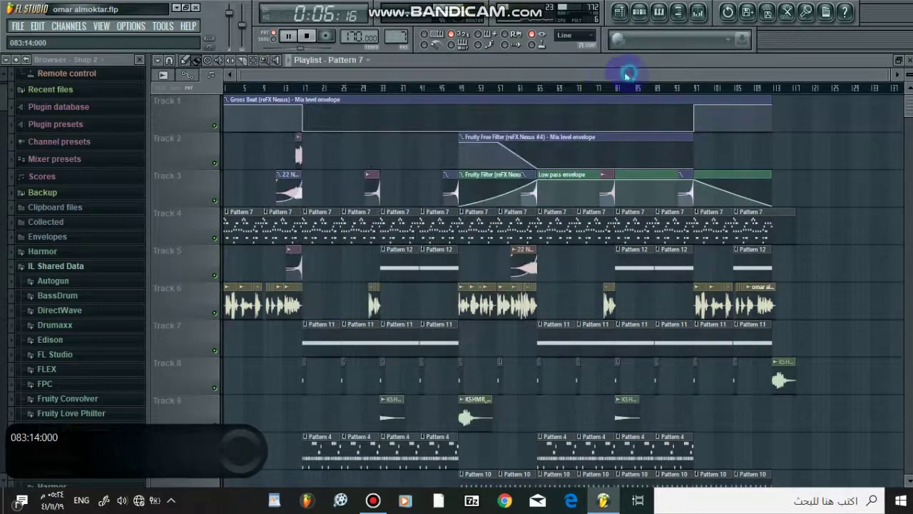
{"action": "scroll", "coordinate": [270, 263], "scroll_direction": "down", "scroll_amount": 5}
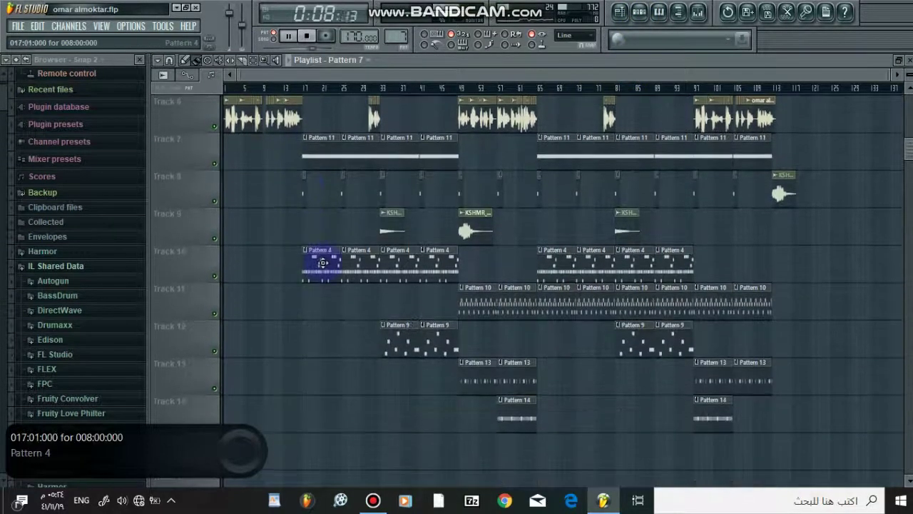
{"action": "scroll", "coordinate": [336, 255], "scroll_direction": "up", "scroll_amount": 3}
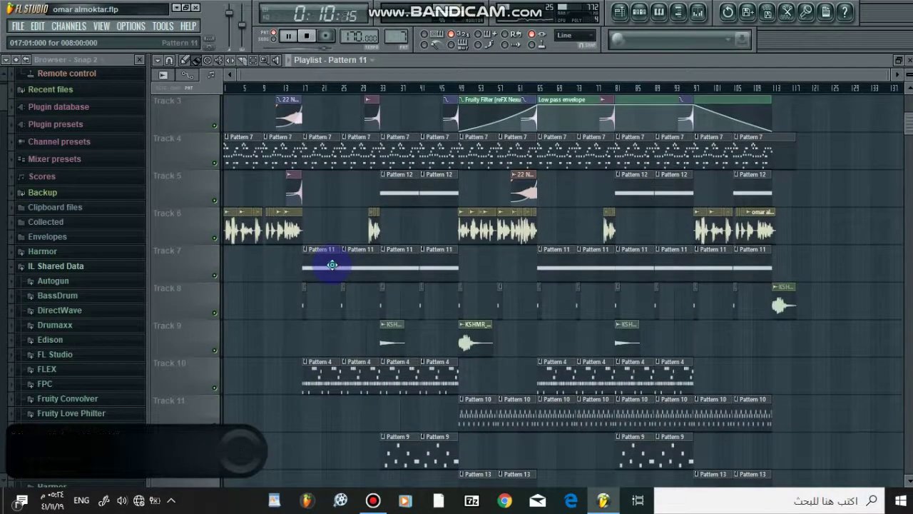
Play Pattern 11's sustained note in the piano roll and inspect the preset of its reFX Nexus #5 channel.
{"action": "double_click", "coordinate": [332, 264]}
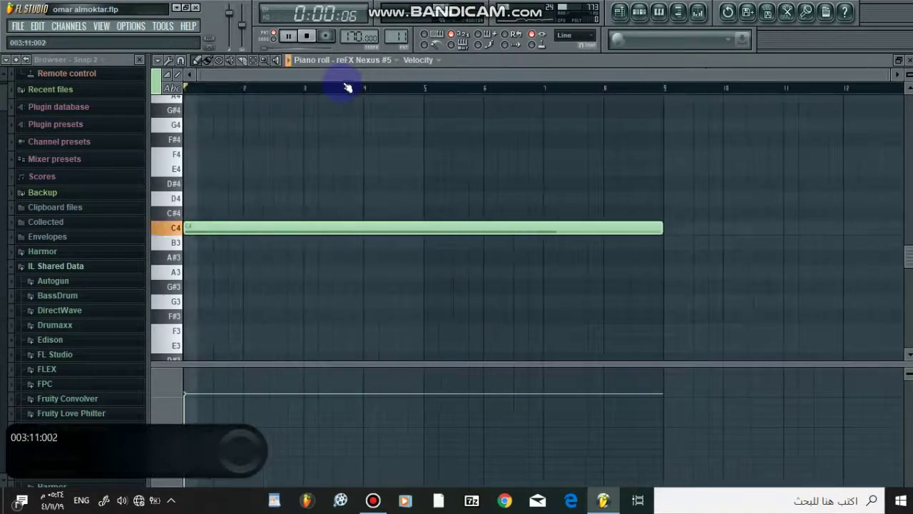
{"action": "left_click", "coordinate": [640, 11]}
{"action": "left_click", "coordinate": [343, 340]}
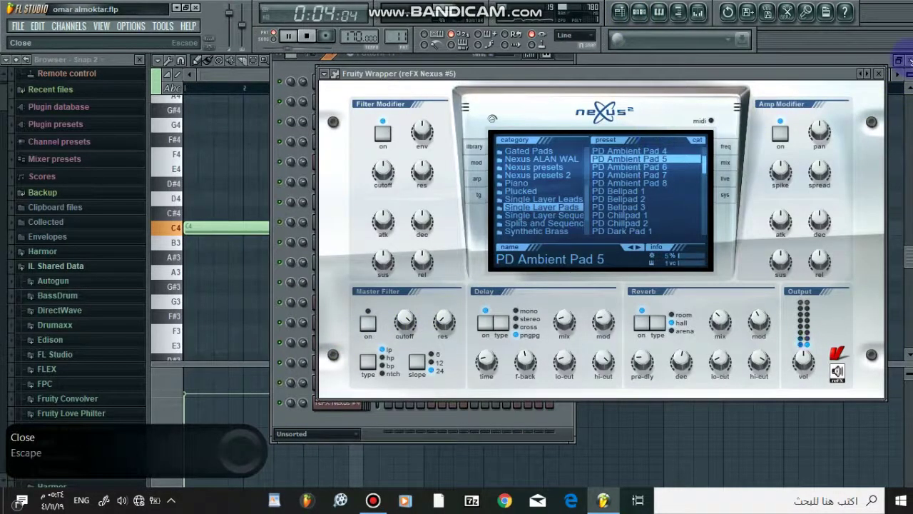
{"action": "left_click", "coordinate": [900, 60]}
{"action": "key", "text": "Escape"}
Play the crash pattern at the start of track 8 and inspect the TK Crash (4) channel settings.
{"action": "left_click", "coordinate": [351, 247]}
{"action": "scroll", "coordinate": [352, 247], "scroll_direction": "down", "scroll_amount": 1}
{"action": "key", "text": "space"}
{"action": "double_click", "coordinate": [303, 157]}
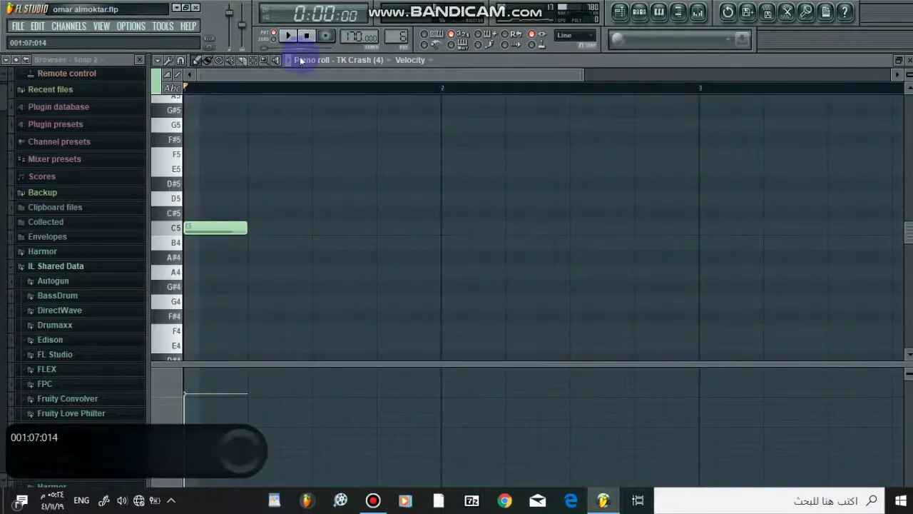
{"action": "left_click", "coordinate": [286, 37]}
{"action": "left_click", "coordinate": [901, 60]}
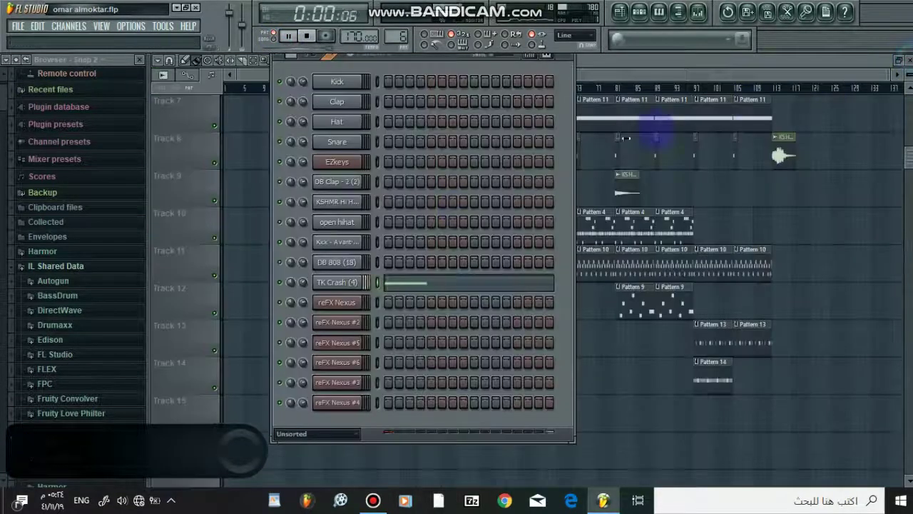
{"action": "left_click", "coordinate": [337, 282]}
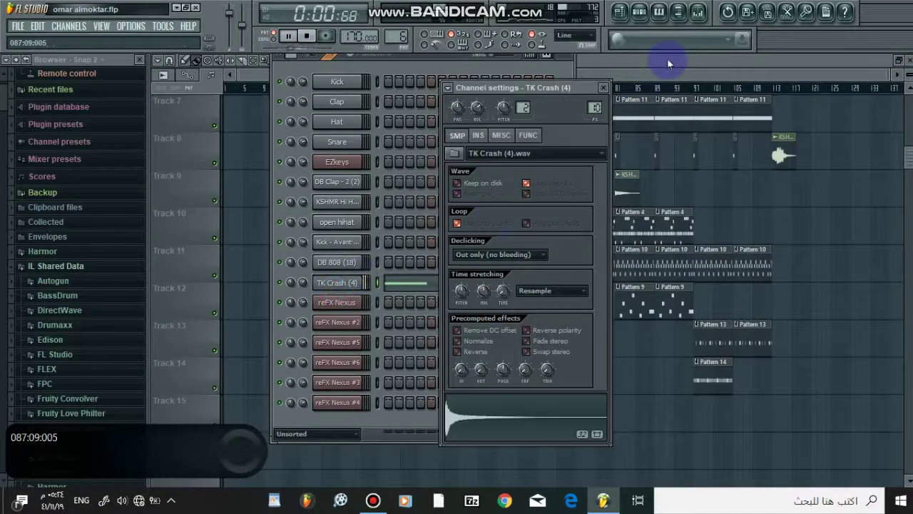
{"action": "left_click", "coordinate": [660, 75]}
Open the first Pattern 4 clip on track 10 in the piano roll and play its drum channels.
{"action": "left_click", "coordinate": [305, 236]}
{"action": "double_click", "coordinate": [317, 228]}
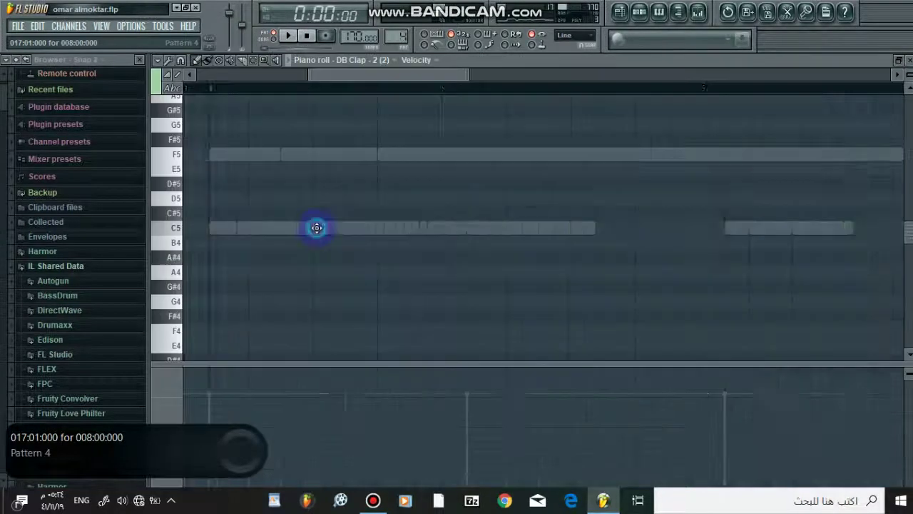
{"action": "scroll", "coordinate": [316, 91], "scroll_direction": "down", "scroll_amount": 5}
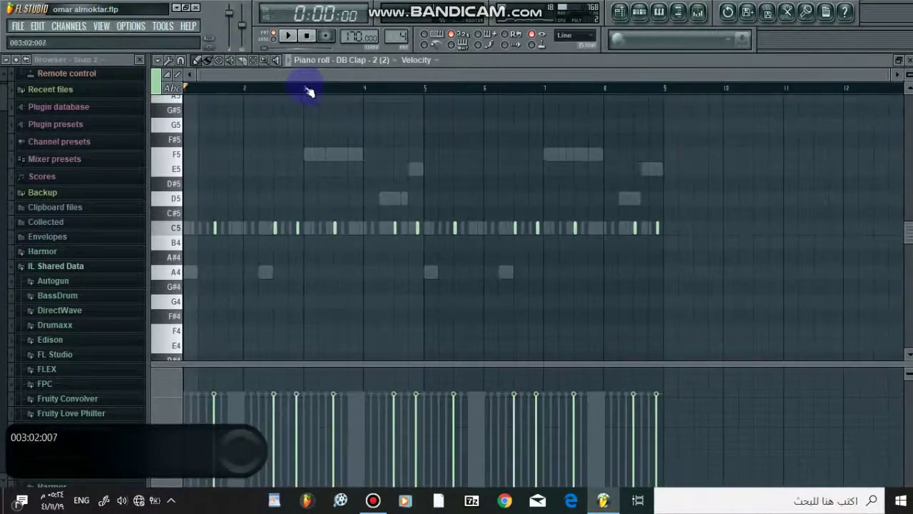
{"action": "left_click", "coordinate": [908, 60]}
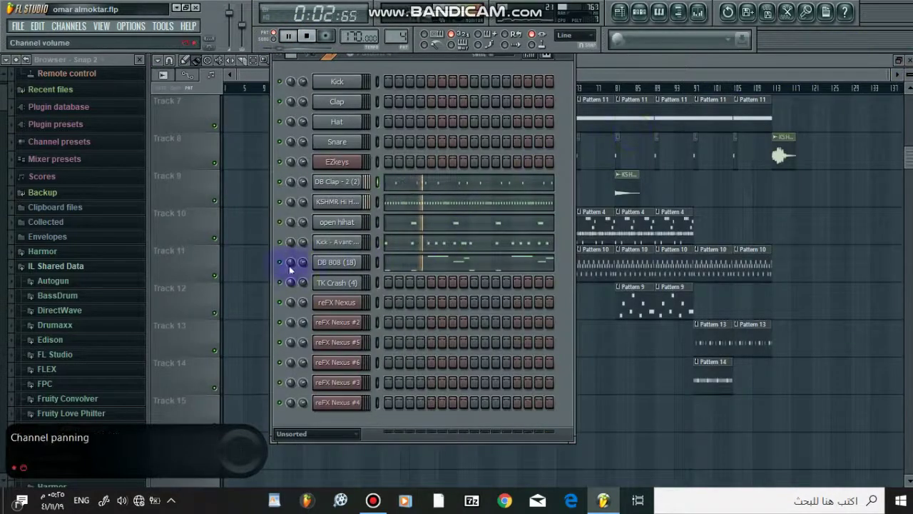
Audition Pattern 4's clap, hi-hat, open hihat, kick and DB 808 (18) channels by muting and unmuting them.
{"action": "left_click", "coordinate": [279, 202]}
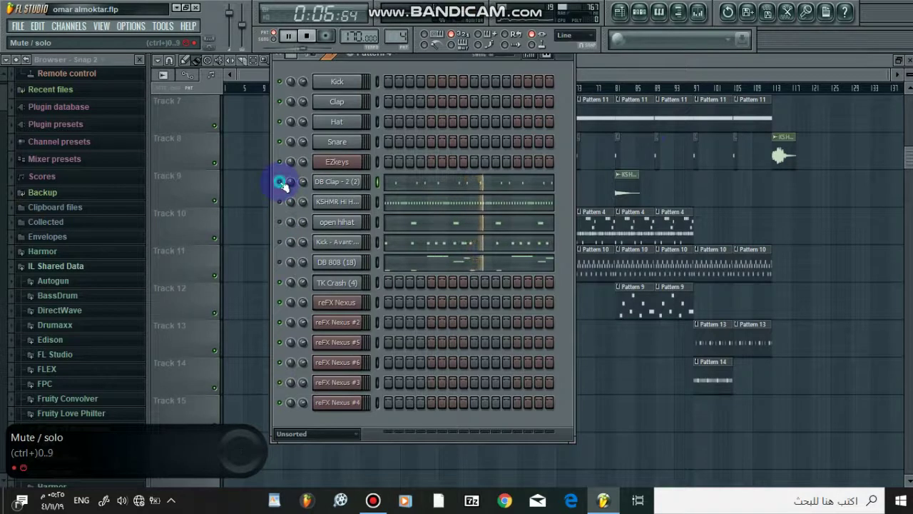
{"action": "left_click", "coordinate": [281, 202]}
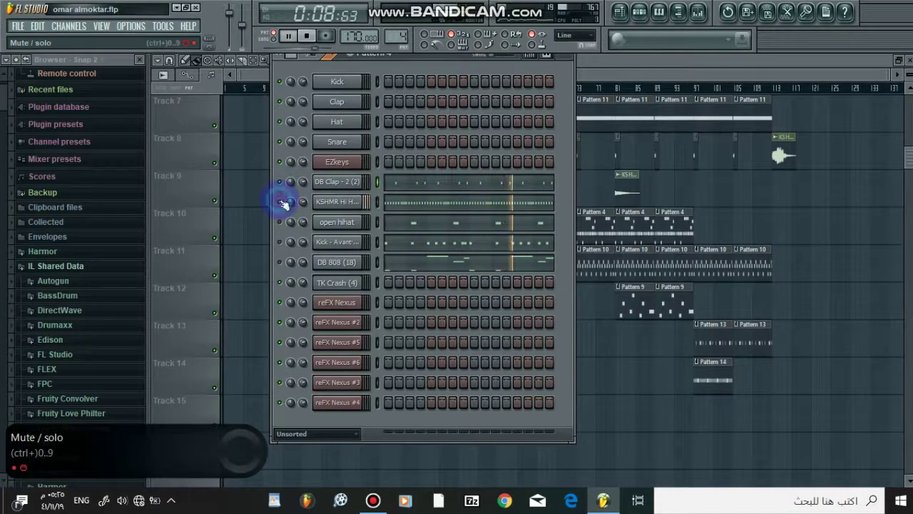
{"action": "left_click", "coordinate": [280, 222]}
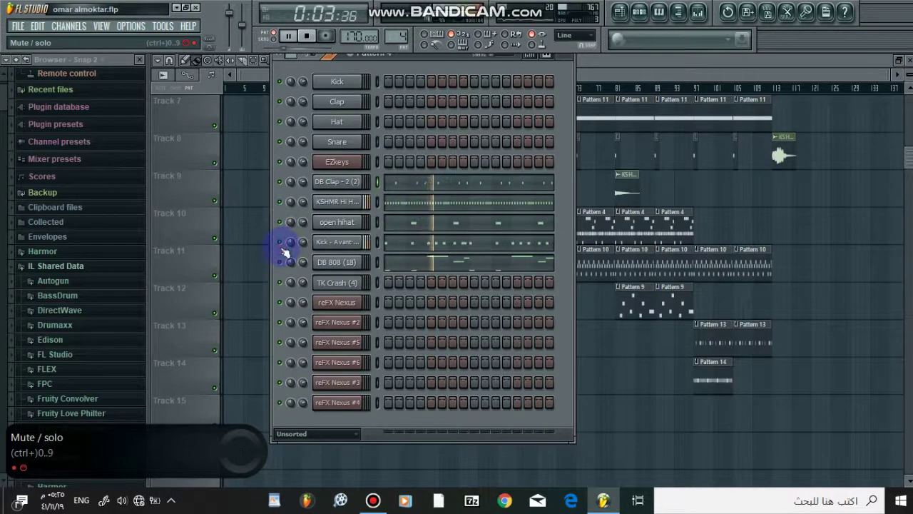
{"action": "left_click", "coordinate": [282, 262]}
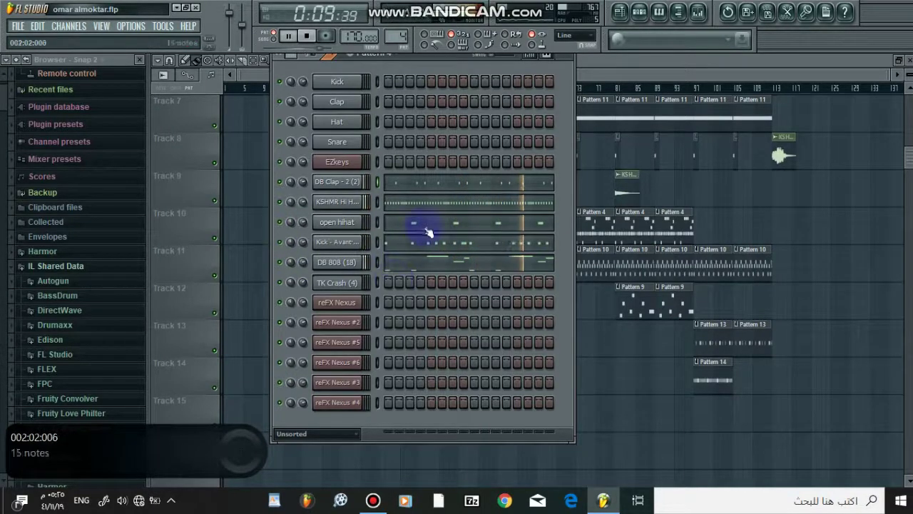
Examine Pattern 4's DB 808 (18) bass notes in the piano roll and return to the playlist.
{"action": "left_click", "coordinate": [407, 262]}
{"action": "scroll", "coordinate": [407, 92], "scroll_direction": "down", "scroll_amount": 4}
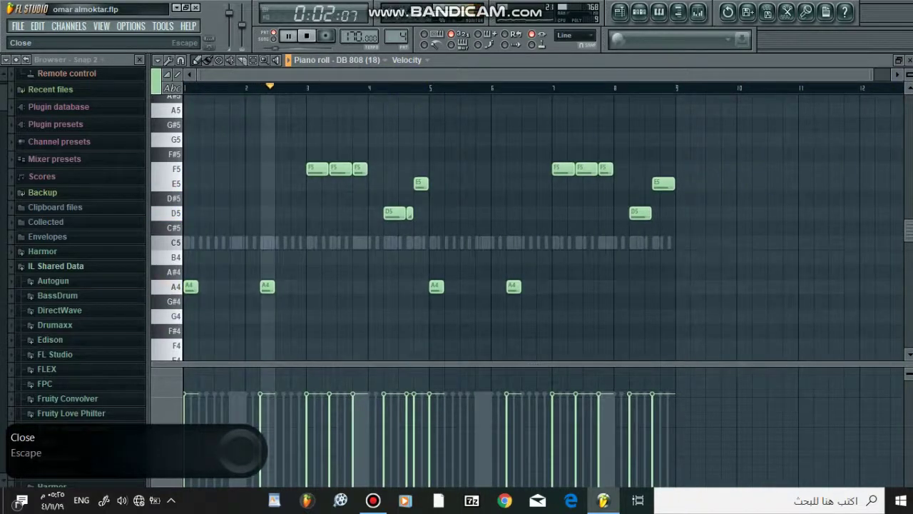
{"action": "left_click", "coordinate": [909, 60]}
{"action": "left_click", "coordinate": [353, 216]}
Stop Pattern 4's playback, open the first Pattern 12 clip on track 5 in the piano roll and play it.
{"action": "scroll", "coordinate": [384, 275], "scroll_direction": "up", "scroll_amount": 6}
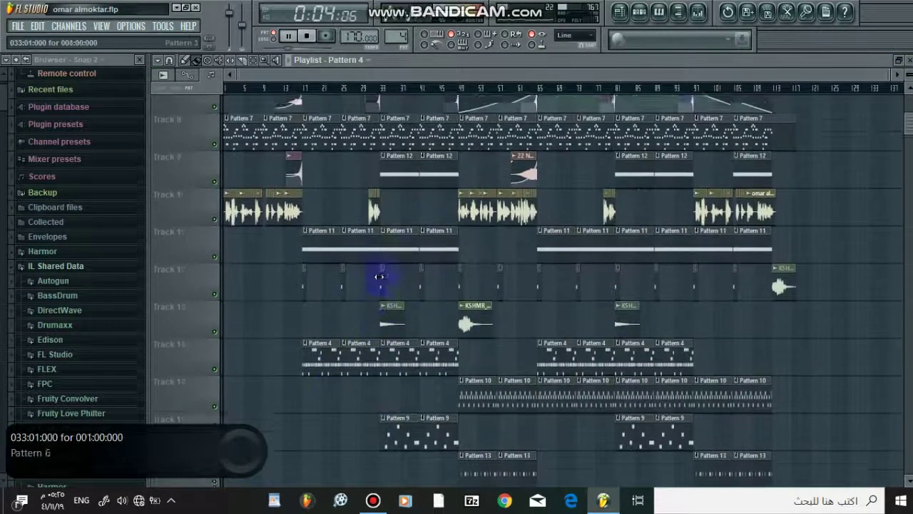
{"action": "scroll", "coordinate": [474, 245], "scroll_direction": "down", "scroll_amount": 4}
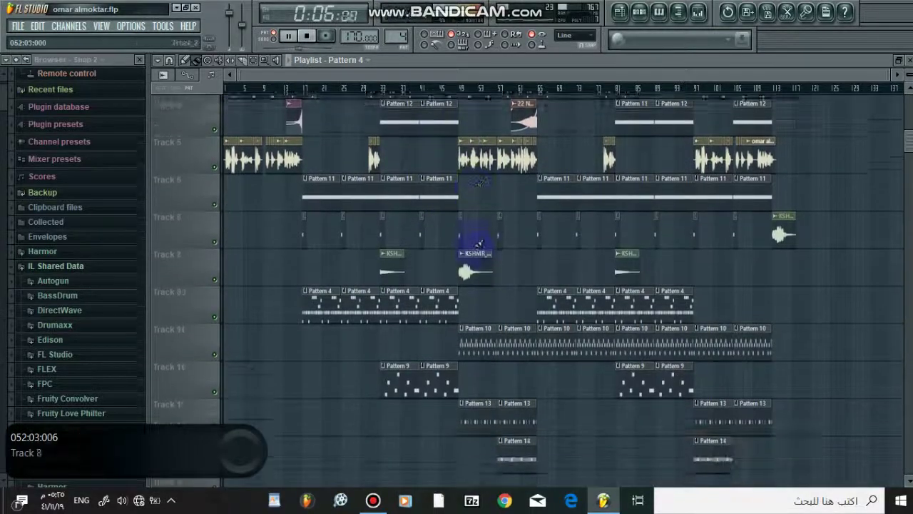
{"action": "key", "text": "space"}
{"action": "double_click", "coordinate": [400, 117]}
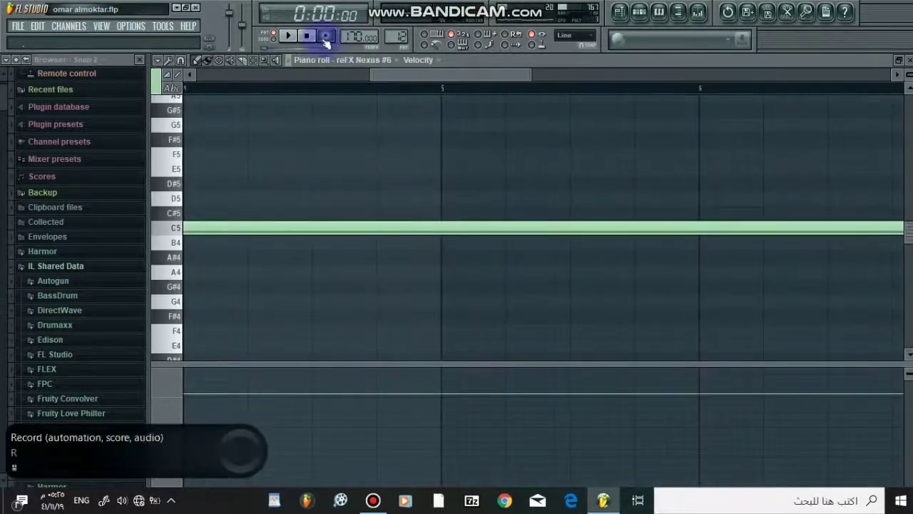
{"action": "left_click", "coordinate": [288, 35]}
{"action": "scroll", "coordinate": [314, 89], "scroll_direction": "down", "scroll_amount": 4}
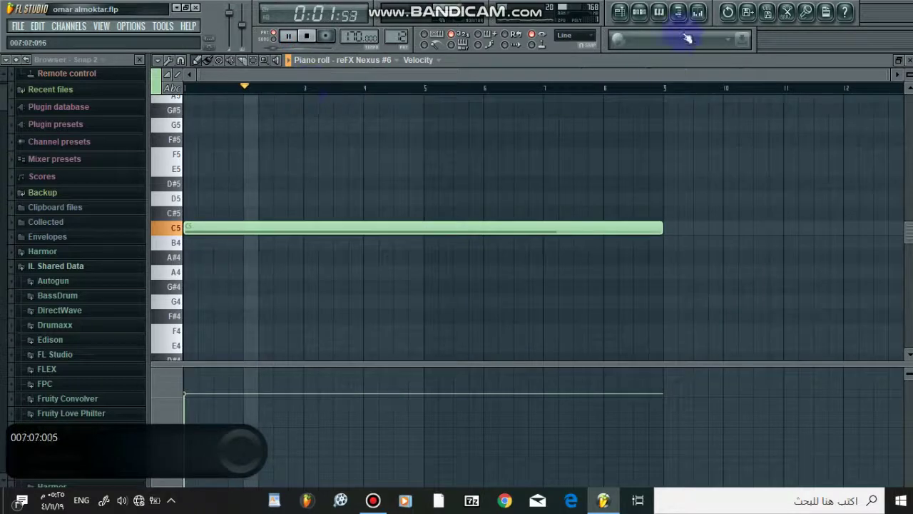
Inspect the preset loaded in Pattern 12's reFX Nexus #6 channel and return to the playlist.
{"action": "left_click", "coordinate": [678, 12]}
{"action": "left_click", "coordinate": [336, 362]}
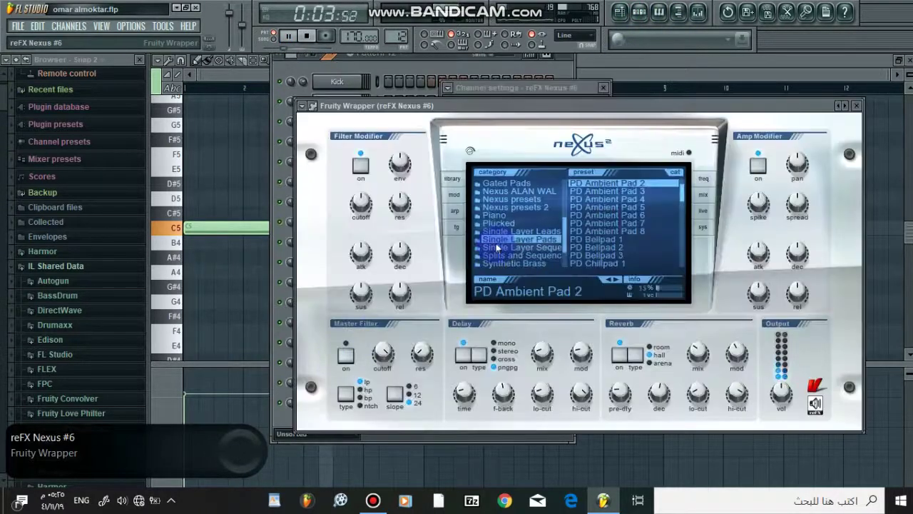
{"action": "left_click", "coordinate": [856, 106]}
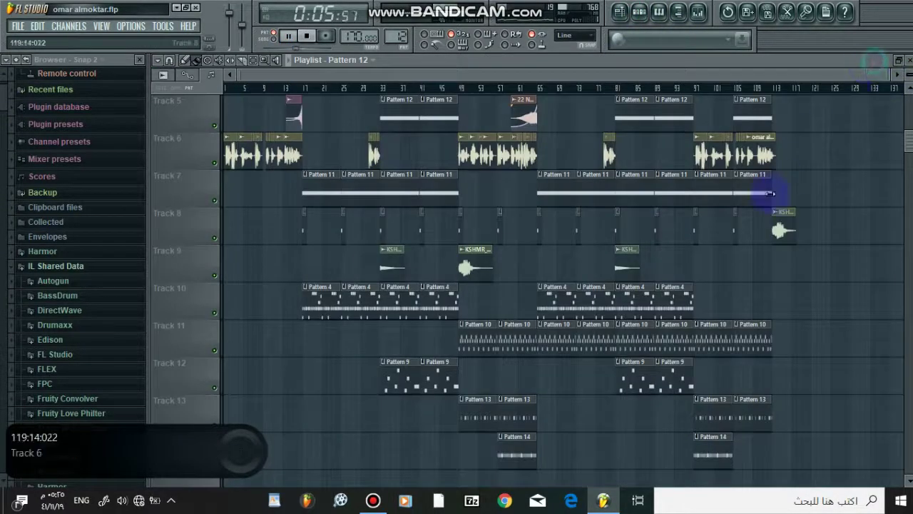
Select Pattern 10, show its channels and play it on its own in pattern mode.
{"action": "scroll", "coordinate": [543, 212], "scroll_direction": "up", "scroll_amount": 2}
{"action": "scroll", "coordinate": [542, 212], "scroll_direction": "down", "scroll_amount": 3}
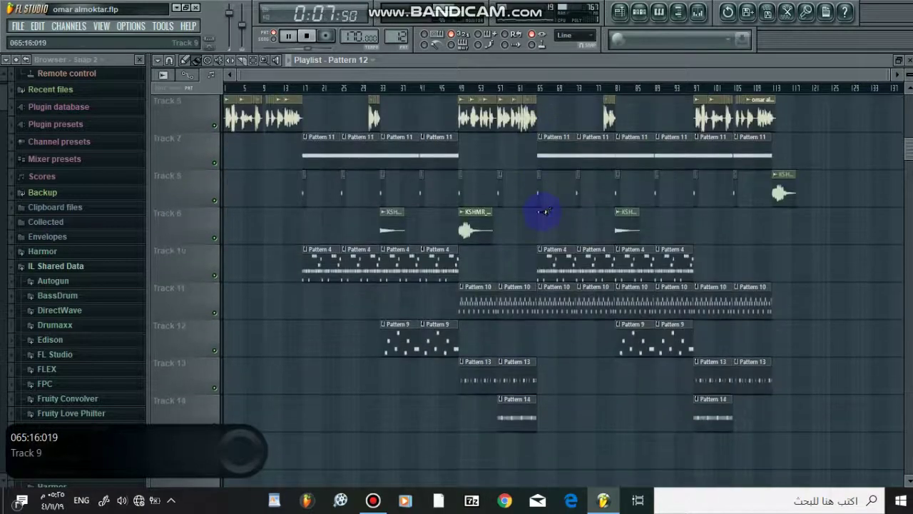
{"action": "scroll", "coordinate": [542, 212], "scroll_direction": "up", "scroll_amount": 5}
{"action": "scroll", "coordinate": [542, 212], "scroll_direction": "down", "scroll_amount": 6}
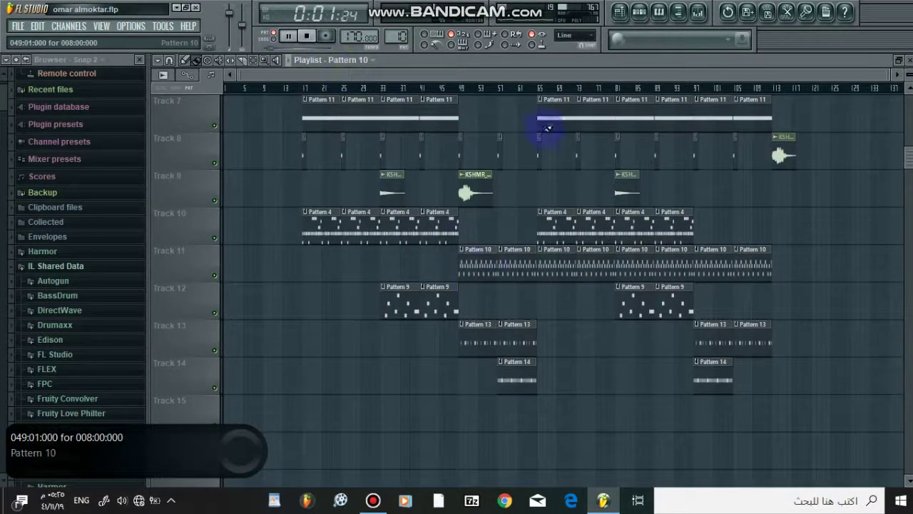
{"action": "left_click", "coordinate": [645, 13]}
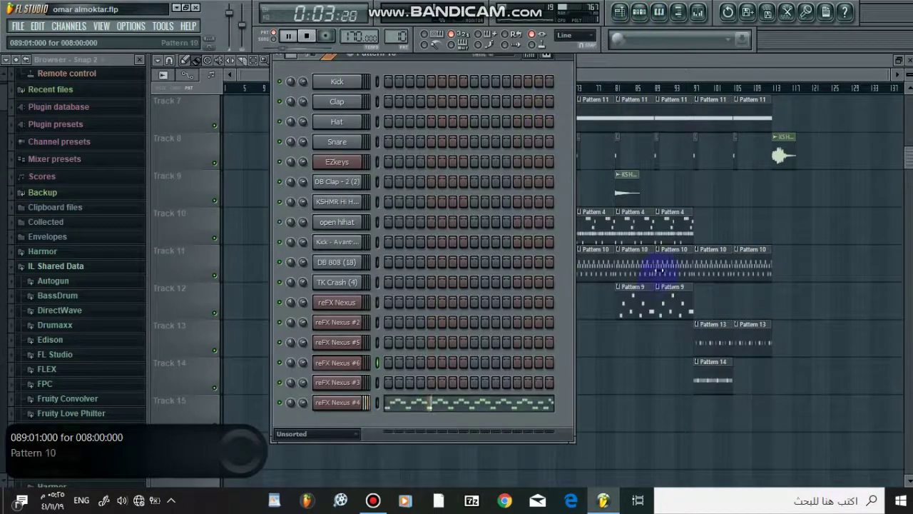
{"action": "left_click", "coordinate": [601, 86]}
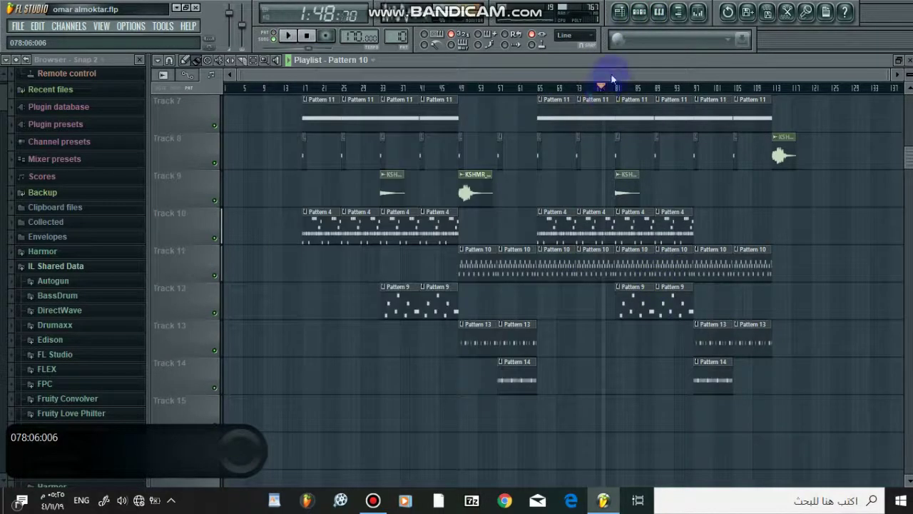
{"action": "left_click", "coordinate": [646, 13]}
{"action": "left_click", "coordinate": [273, 35]}
{"action": "left_click", "coordinate": [287, 36]}
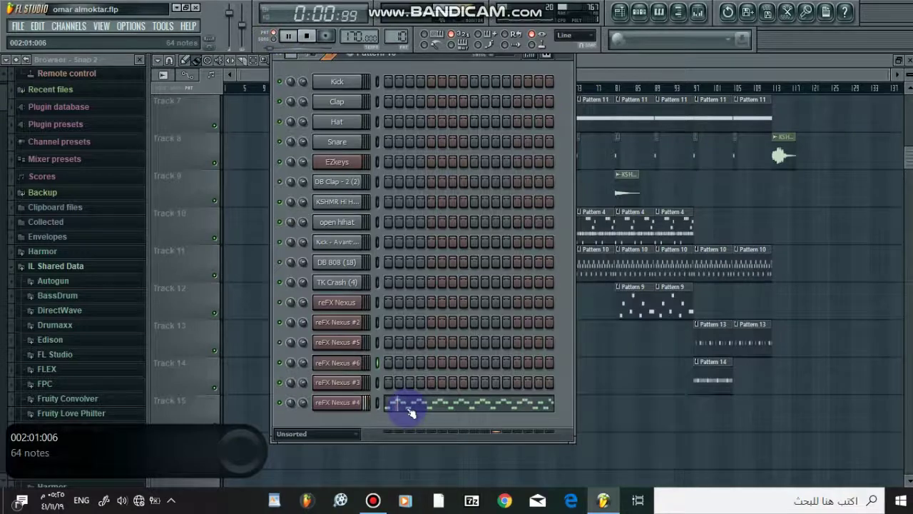
Examine Pattern 10's reFX Nexus #4 notes in the piano roll, inspect the channel's preset and return to the playlist.
{"action": "left_click", "coordinate": [403, 404]}
{"action": "scroll", "coordinate": [396, 89], "scroll_direction": "down", "scroll_amount": 5}
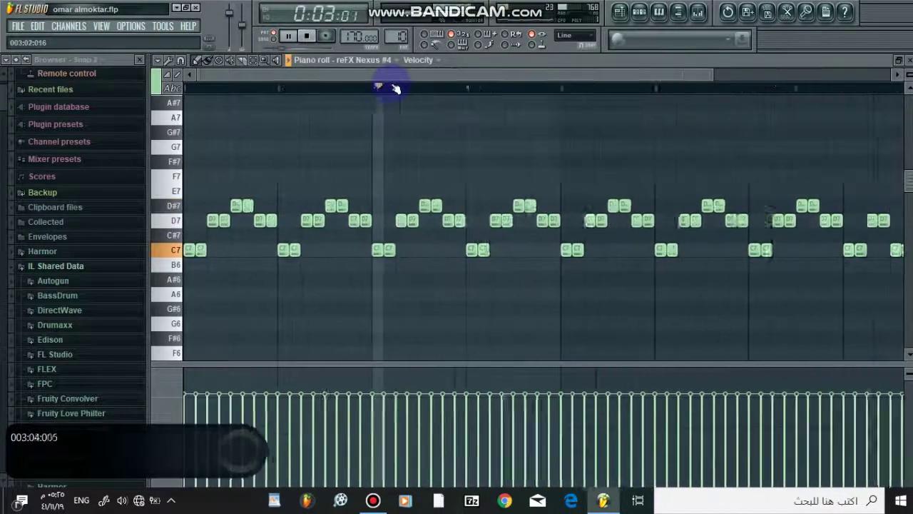
{"action": "left_click", "coordinate": [909, 60]}
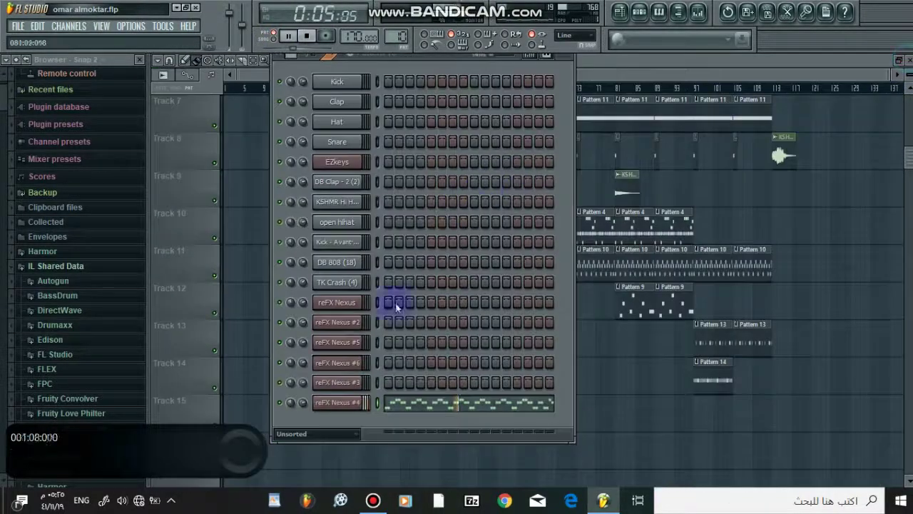
{"action": "left_click", "coordinate": [332, 403]}
{"action": "left_click", "coordinate": [701, 75]}
{"action": "left_click", "coordinate": [620, 249]}
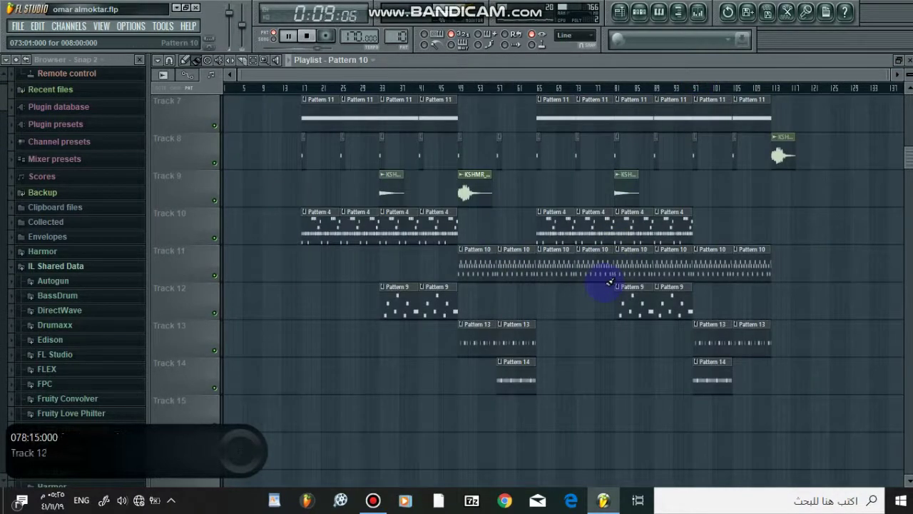
Open the Pattern 9 clip at bar 81 on track 12 in the piano roll and audition its reFX Nexus #3 notes.
{"action": "double_click", "coordinate": [641, 305]}
{"action": "left_click", "coordinate": [459, 90]}
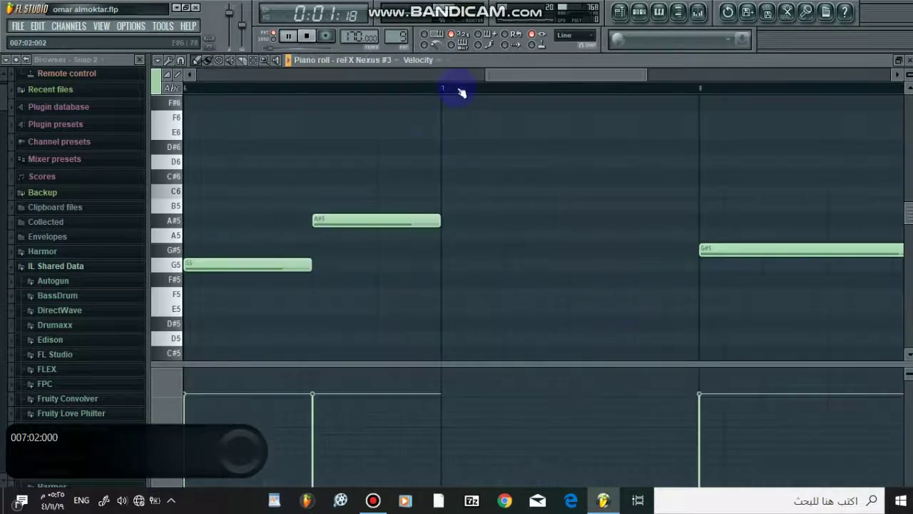
{"action": "scroll", "coordinate": [457, 95], "scroll_direction": "down", "scroll_amount": 5}
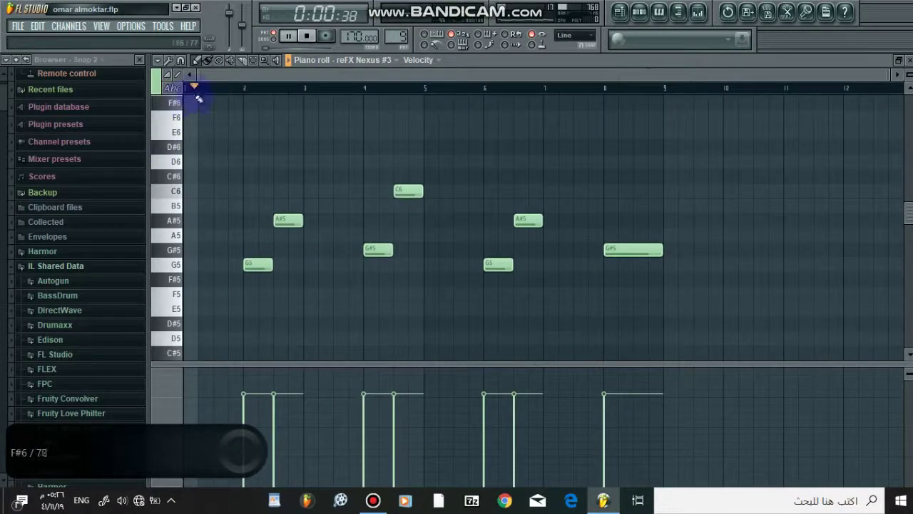
{"action": "left_click", "coordinate": [235, 86]}
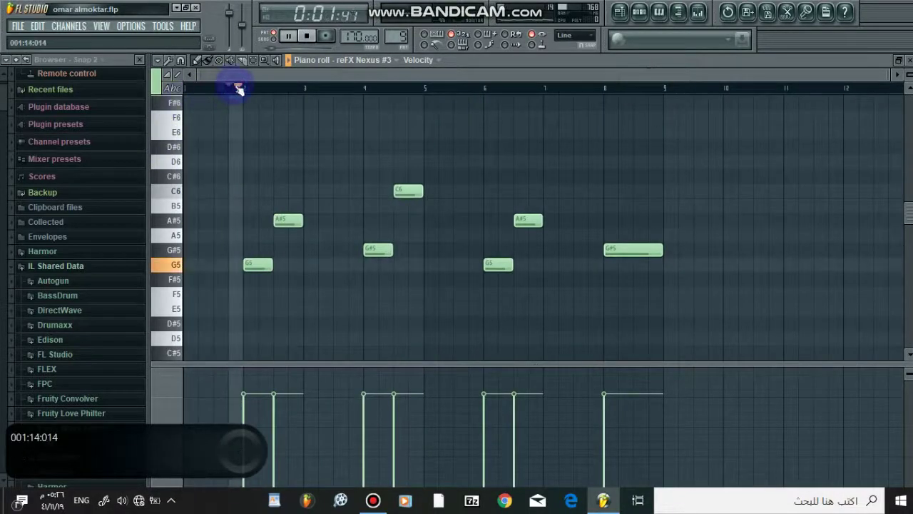
Inspect the preset loaded in Pattern 9's reFX Nexus #3 channel and return to the playlist.
{"action": "left_click", "coordinate": [640, 15]}
{"action": "left_click", "coordinate": [346, 376]}
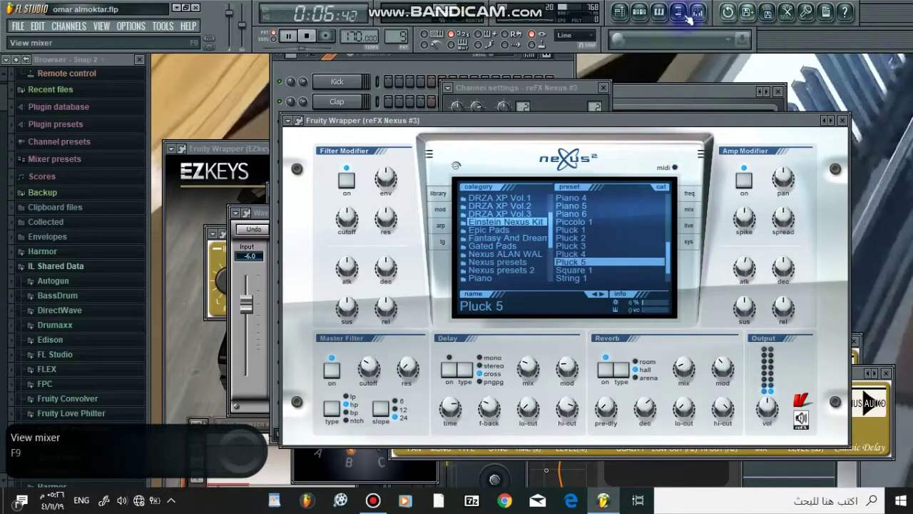
{"action": "left_click", "coordinate": [620, 12]}
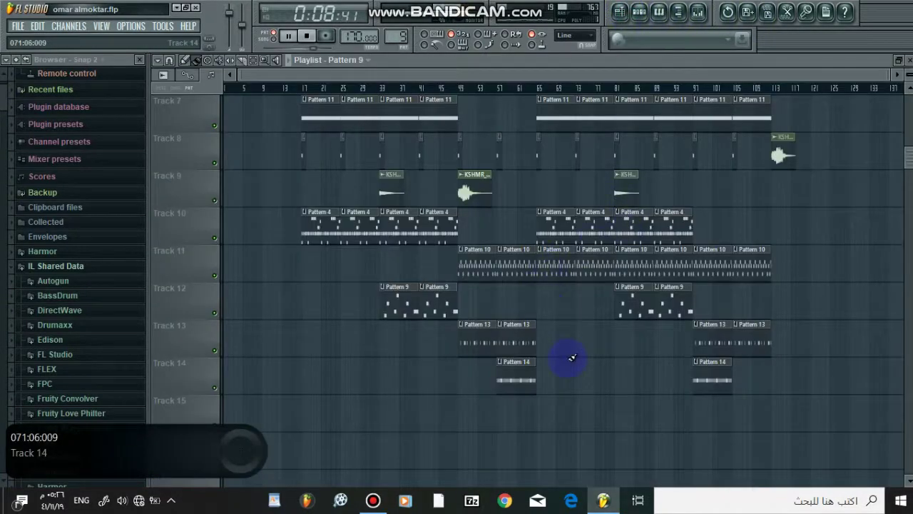
Stop Pattern 9's playback, solo the vocal clips on Track 6 and play the song from the start.
{"action": "scroll", "coordinate": [572, 358], "scroll_direction": "up", "scroll_amount": 5}
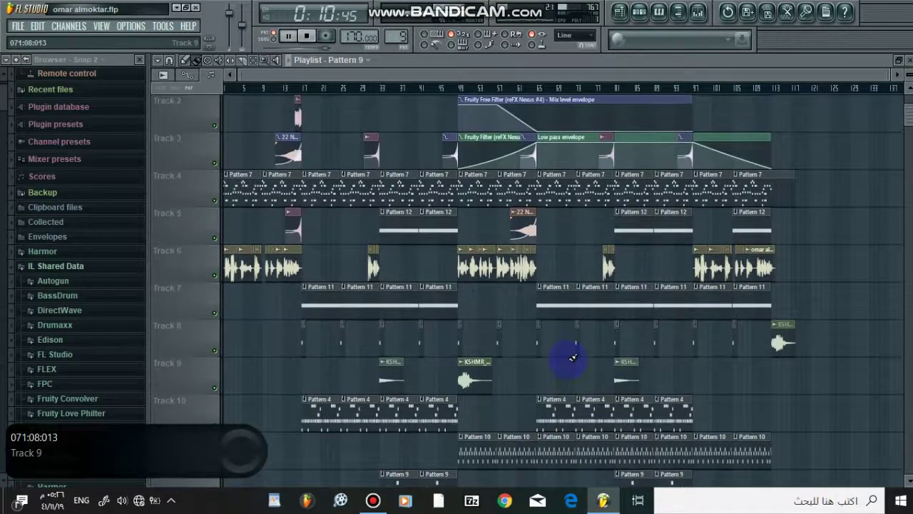
{"action": "scroll", "coordinate": [571, 357], "scroll_direction": "up", "scroll_amount": 1}
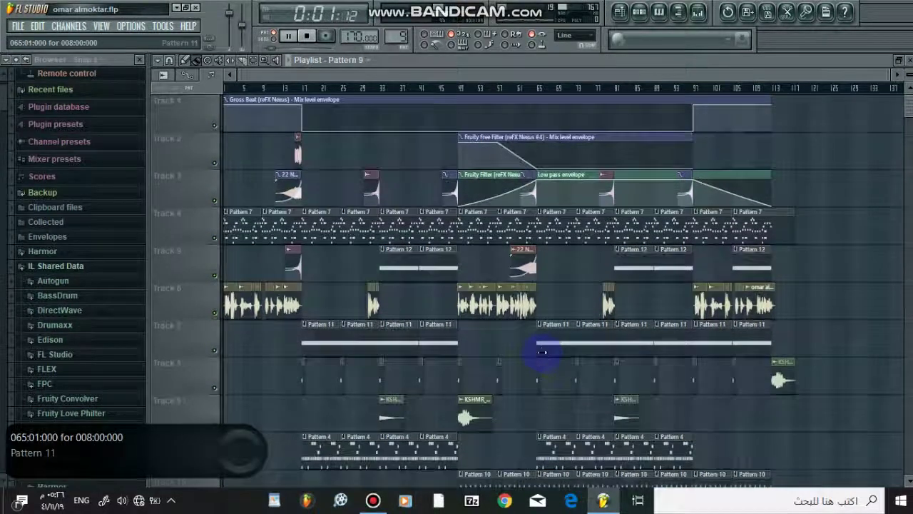
{"action": "scroll", "coordinate": [545, 352], "scroll_direction": "down", "scroll_amount": 4}
{"action": "key", "text": "space"}
{"action": "right_click", "coordinate": [214, 164]}
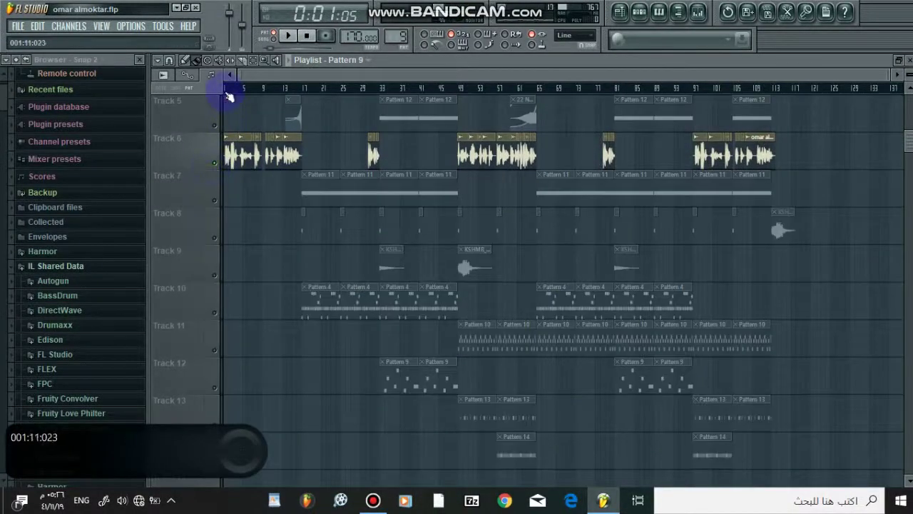
{"action": "key", "text": "space"}
Inspect the first Track 6 vocal clip's channel settings and mixer effects chain, and return to the playlist.
{"action": "scroll", "coordinate": [255, 178], "scroll_direction": "up", "scroll_amount": 3}
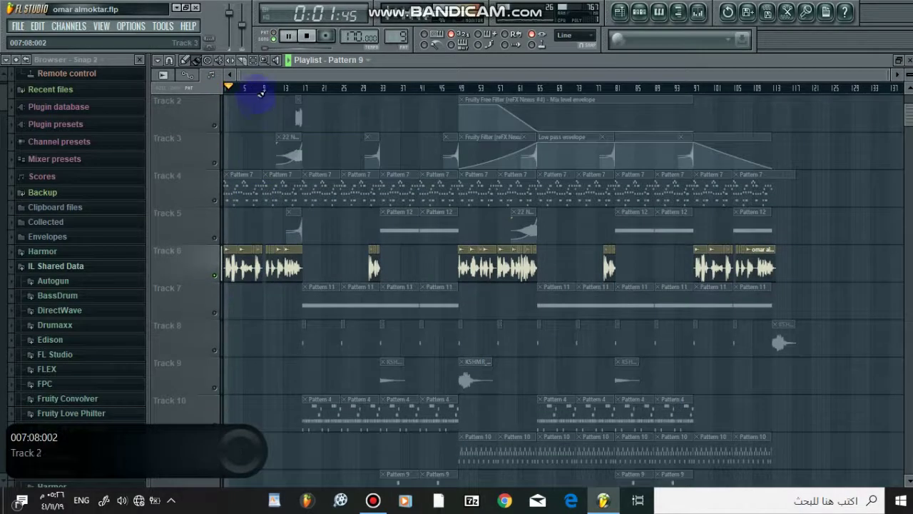
{"action": "scroll", "coordinate": [246, 78], "scroll_direction": "up", "scroll_amount": 5}
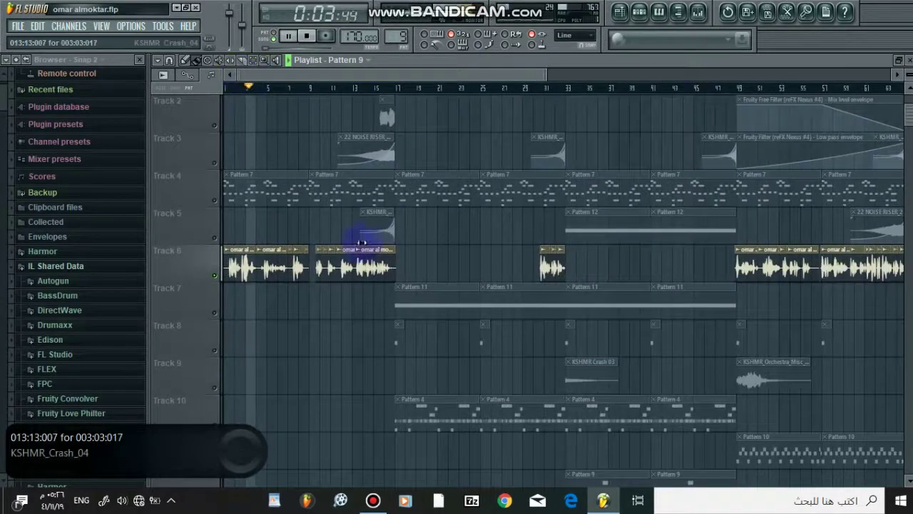
{"action": "double_click", "coordinate": [235, 265]}
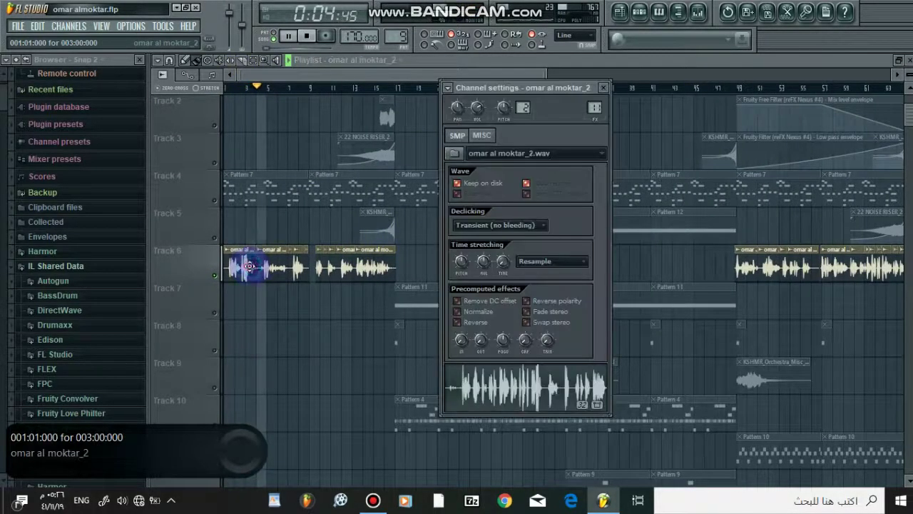
{"action": "left_click", "coordinate": [700, 14]}
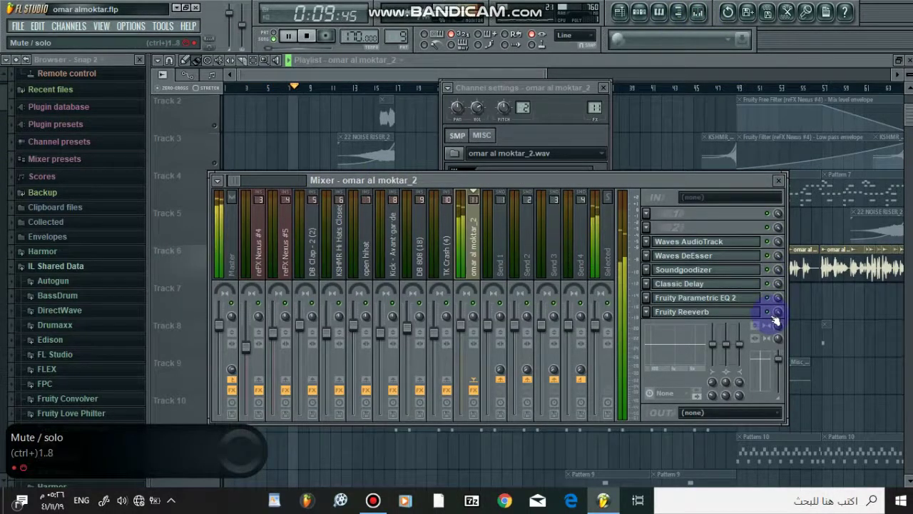
{"action": "left_click", "coordinate": [740, 58]}
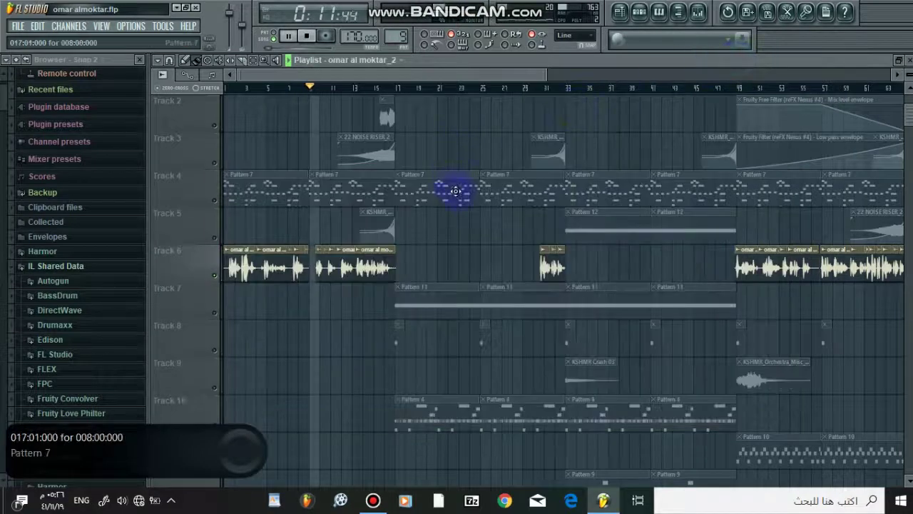
Solo Track 3 during playback, and unmute Tracks 2 and 5 to audition the risers and effect clips.
{"action": "scroll", "coordinate": [474, 92], "scroll_direction": "down", "scroll_amount": 2}
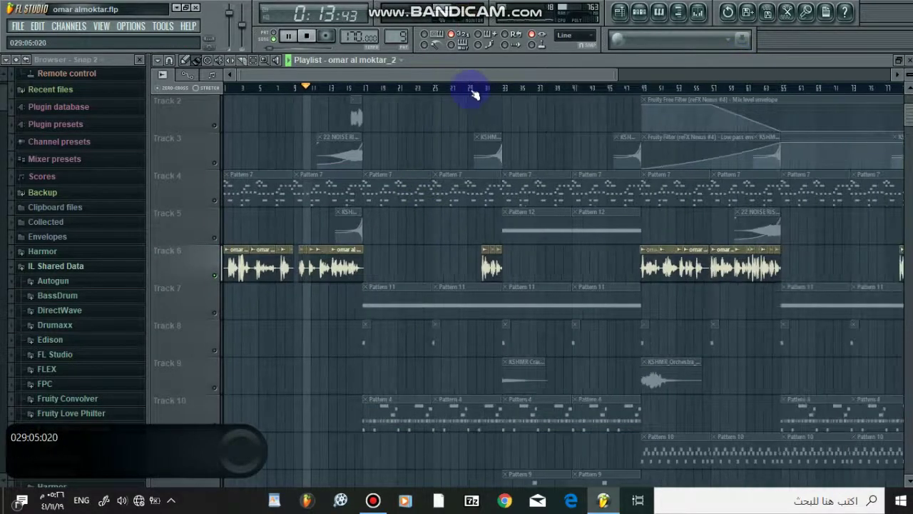
{"action": "left_click", "coordinate": [215, 166]}
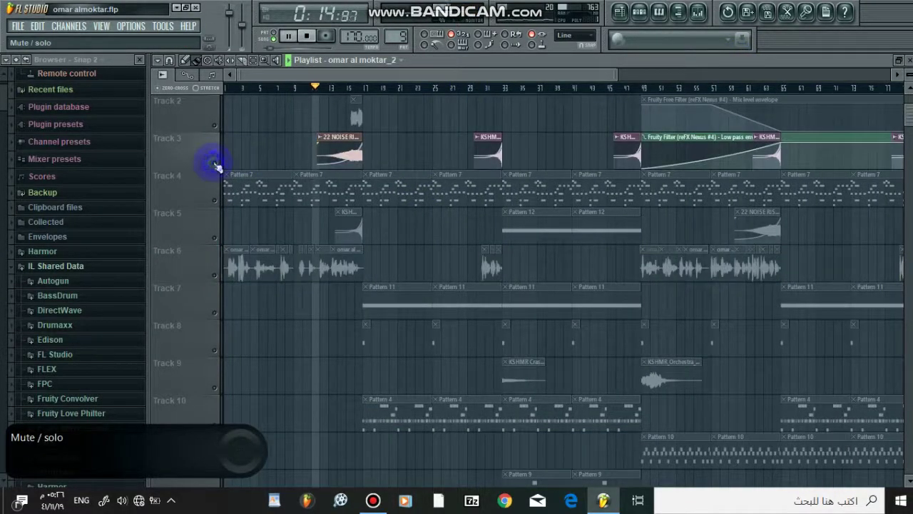
{"action": "left_click", "coordinate": [214, 126]}
{"action": "left_click", "coordinate": [215, 236]}
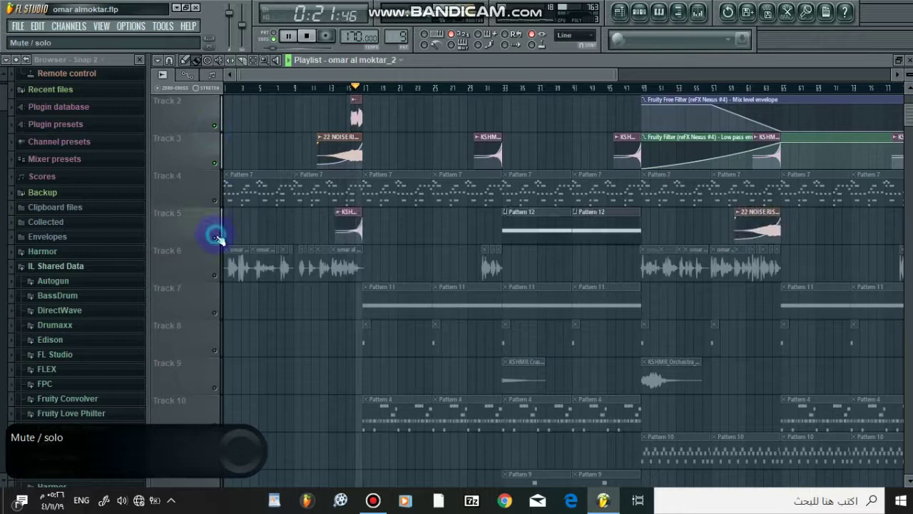
Unmute all playlist tracks and stop the song's playback.
{"action": "scroll", "coordinate": [399, 212], "scroll_direction": "down", "scroll_amount": 2}
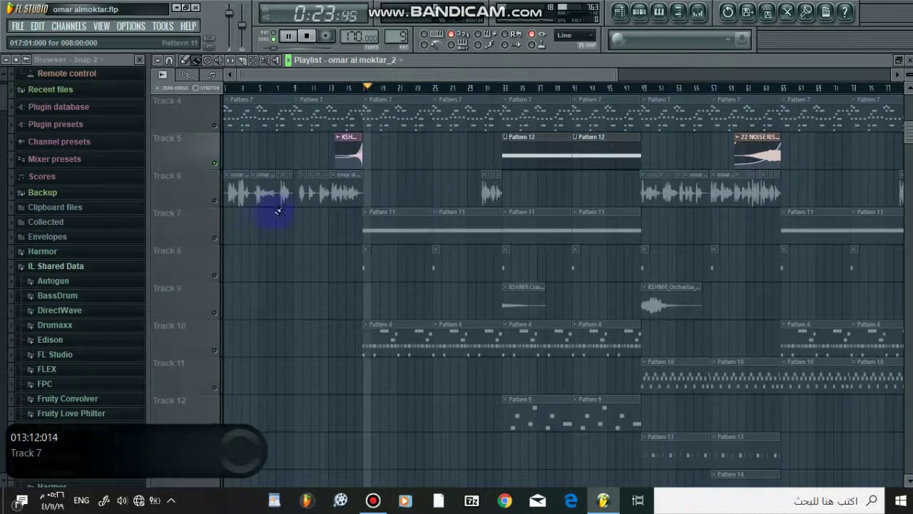
{"action": "left_click", "coordinate": [214, 200]}
{"action": "key", "text": "space"}
{"action": "scroll", "coordinate": [396, 239], "scroll_direction": "up", "scroll_amount": 3}
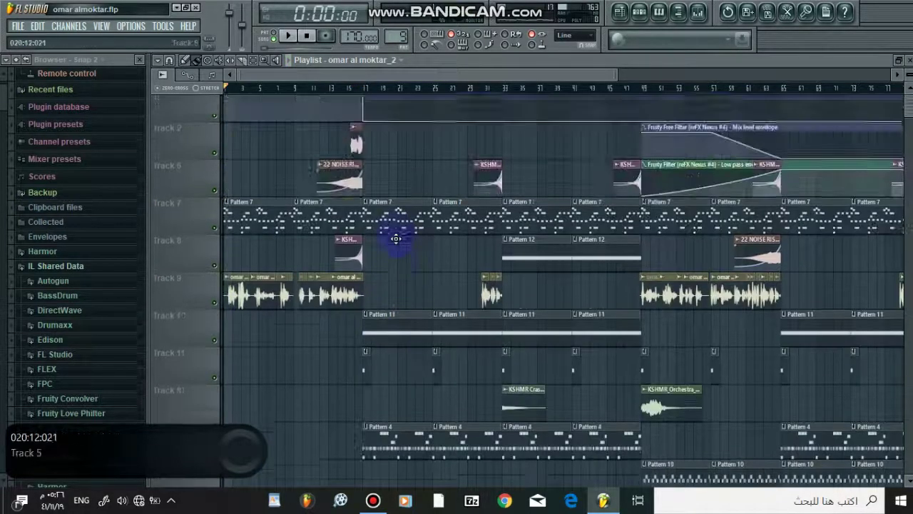
Solo Track 9 and play the song from about bar 48 to audition the KSHMR_Orchestra clip.
{"action": "scroll", "coordinate": [391, 237], "scroll_direction": "down", "scroll_amount": 6}
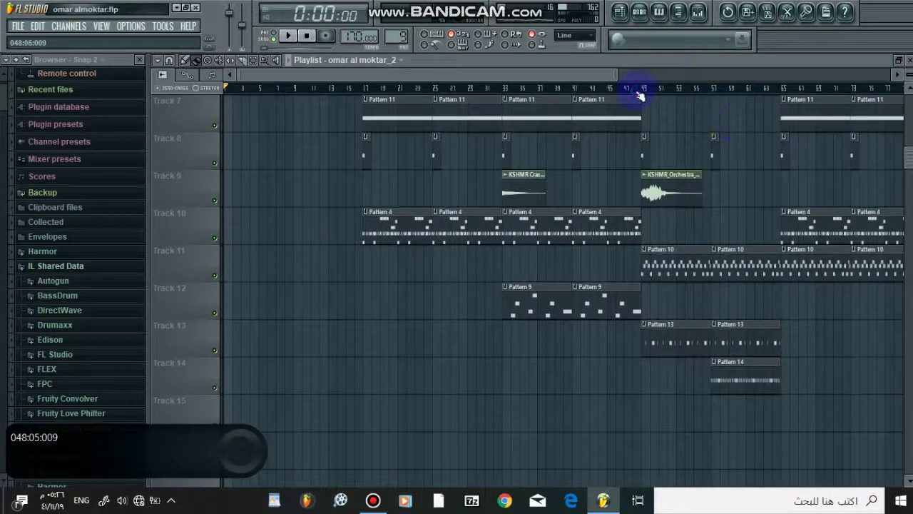
{"action": "left_click", "coordinate": [640, 90]}
{"action": "right_click", "coordinate": [219, 201]}
{"action": "key", "text": "space"}
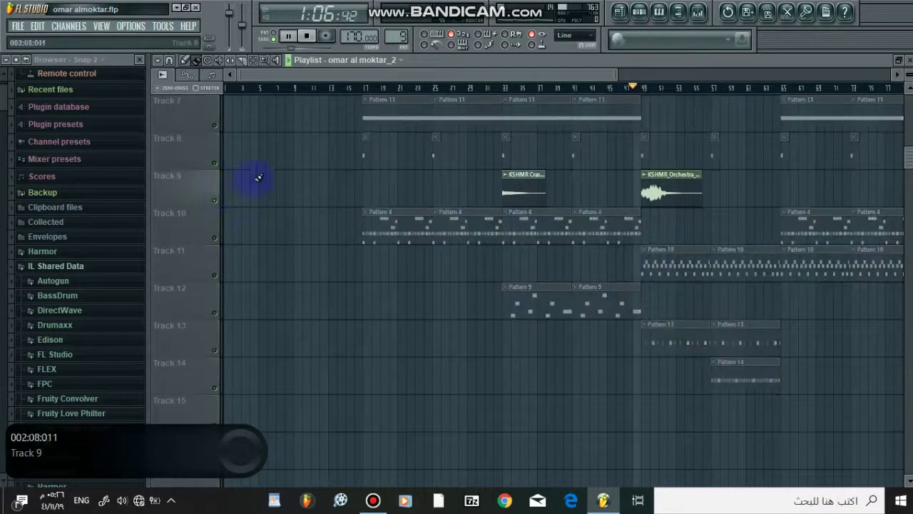
Play the soloed Track 9 from just before bar 33 to audition the KSHMR Crash 03 clip.
{"action": "left_click_drag", "start_coordinate": [412, 78], "coordinate": [469, 76]}
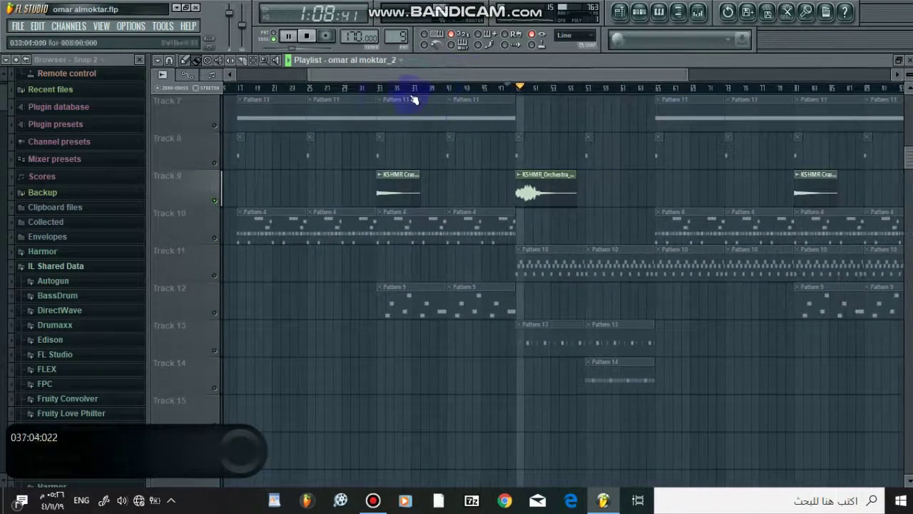
{"action": "left_click", "coordinate": [369, 89]}
{"action": "scroll", "coordinate": [378, 89], "scroll_direction": "up", "scroll_amount": 2}
{"action": "key", "text": "space"}
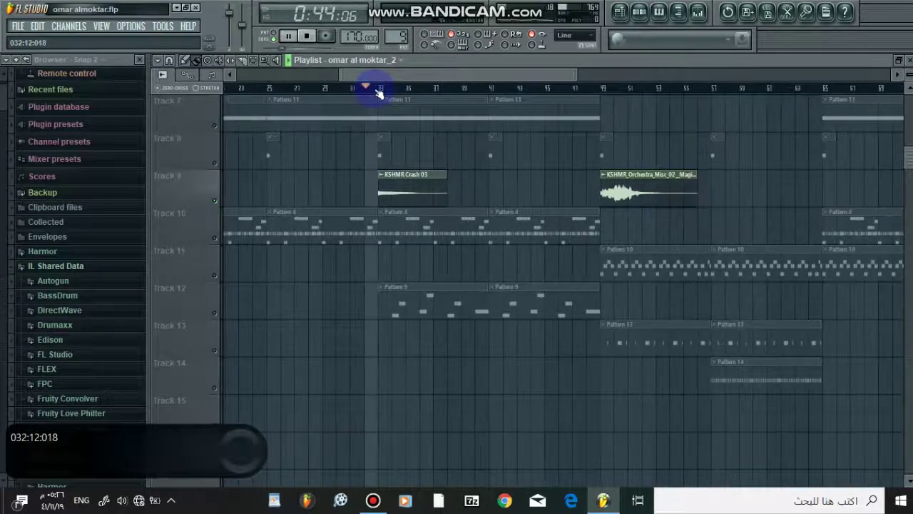
Turn off Track 9's solo so that all playlist tracks play.
{"action": "scroll", "coordinate": [379, 89], "scroll_direction": "down", "scroll_amount": 3}
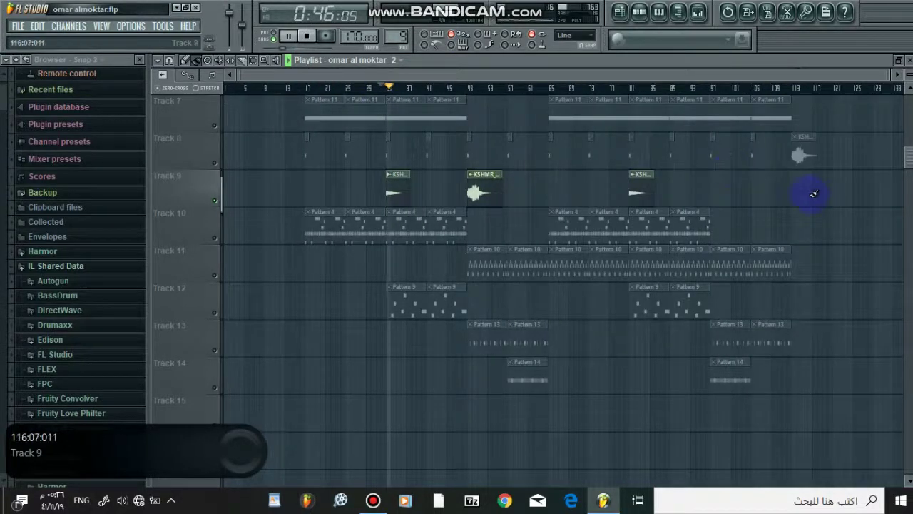
{"action": "scroll", "coordinate": [815, 194], "scroll_direction": "up", "scroll_amount": 6}
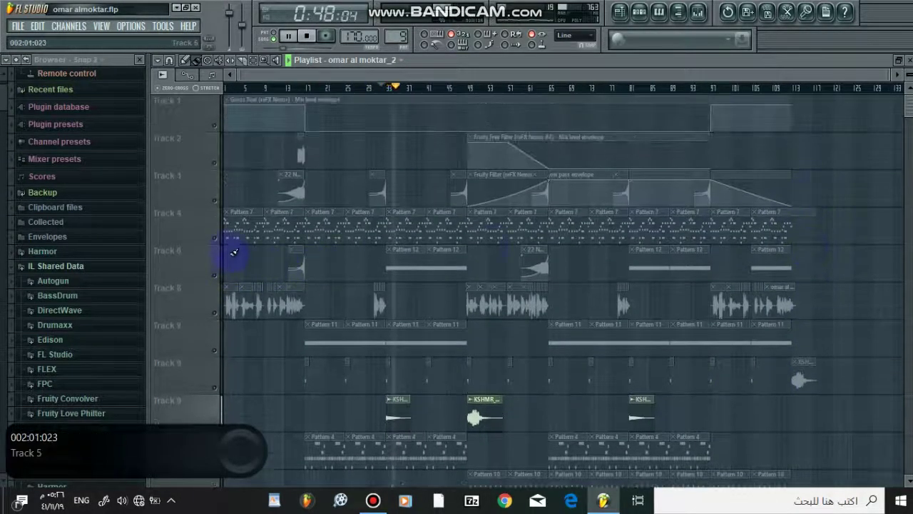
{"action": "left_click", "coordinate": [215, 238]}
Play the full arrangement from about bar 49 and again from about bar 60, viewing the filter envelopes and lower tracks.
{"action": "left_click", "coordinate": [471, 87]}
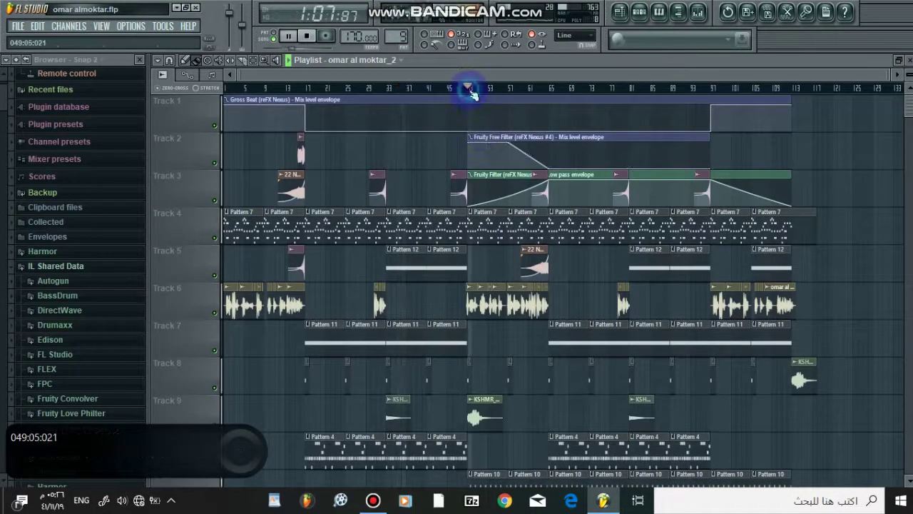
{"action": "left_click", "coordinate": [528, 86]}
{"action": "scroll", "coordinate": [526, 90], "scroll_direction": "up", "scroll_amount": 2}
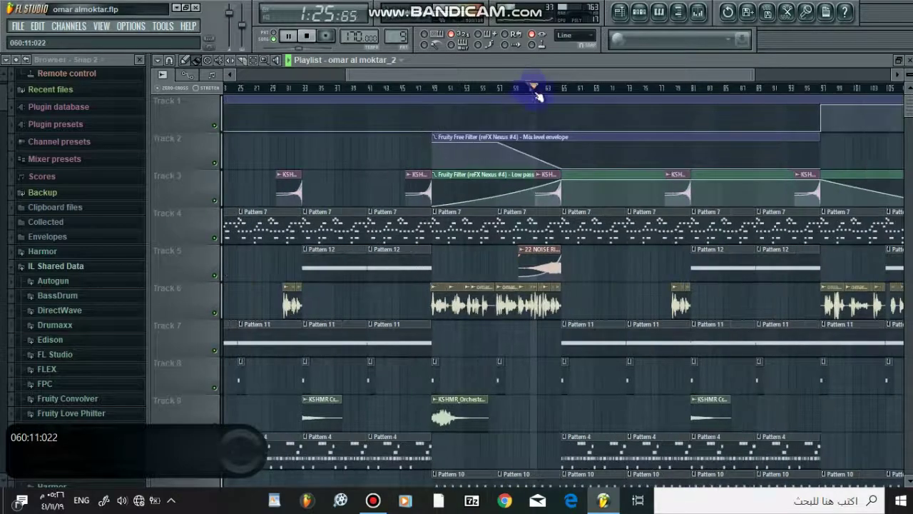
{"action": "scroll", "coordinate": [564, 184], "scroll_direction": "down", "scroll_amount": 4}
{"action": "scroll", "coordinate": [564, 184], "scroll_direction": "down", "scroll_amount": 2}
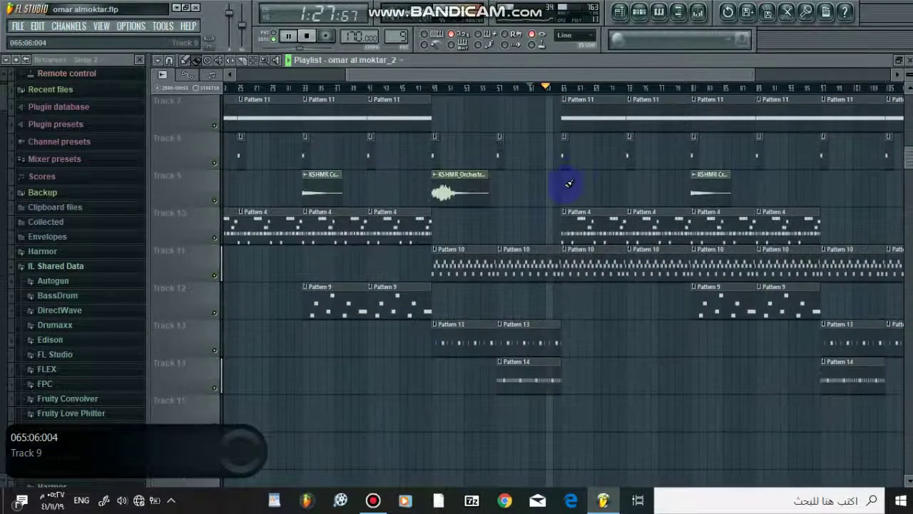
Review the filter envelopes and clips on the upper tracks back to the song's beginning, and stop playback.
{"action": "scroll", "coordinate": [585, 135], "scroll_direction": "up", "scroll_amount": 5}
{"action": "scroll", "coordinate": [600, 95], "scroll_direction": "down", "scroll_amount": 2}
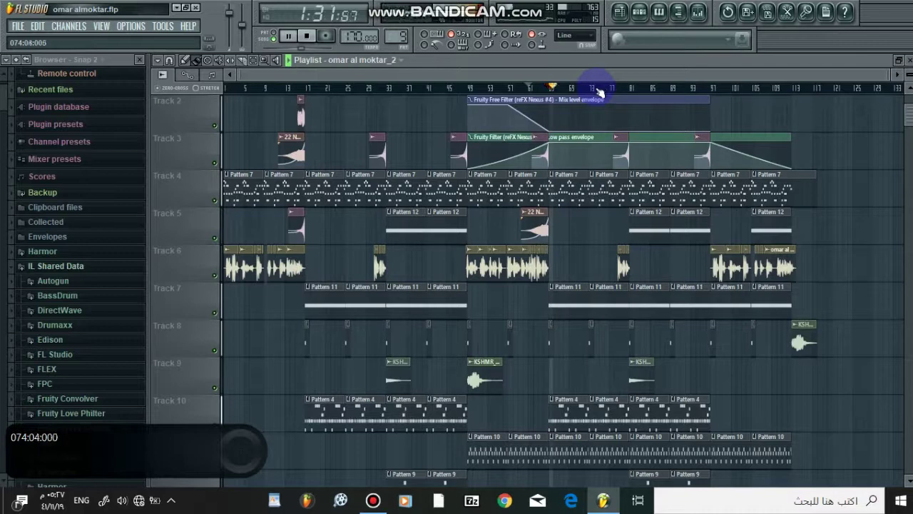
{"action": "scroll", "coordinate": [540, 91], "scroll_direction": "up", "scroll_amount": 2}
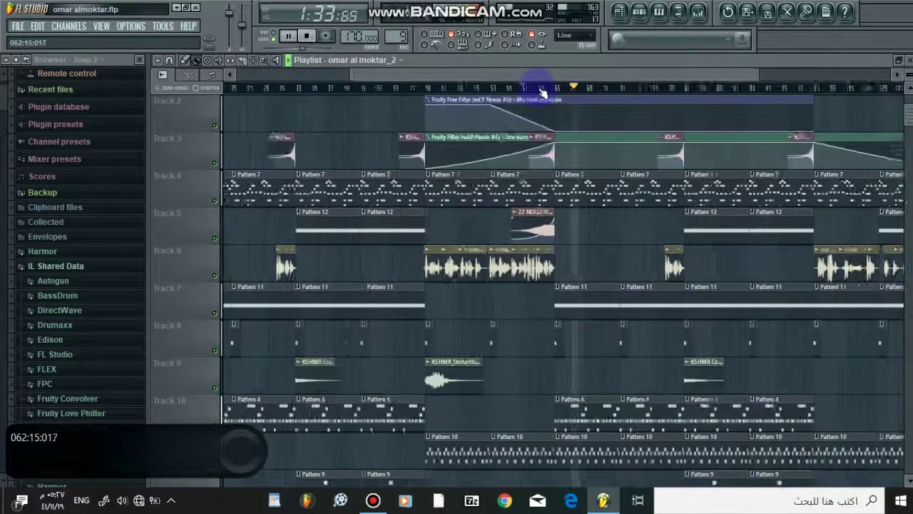
{"action": "left_click_drag", "start_coordinate": [530, 76], "coordinate": [179, 86]}
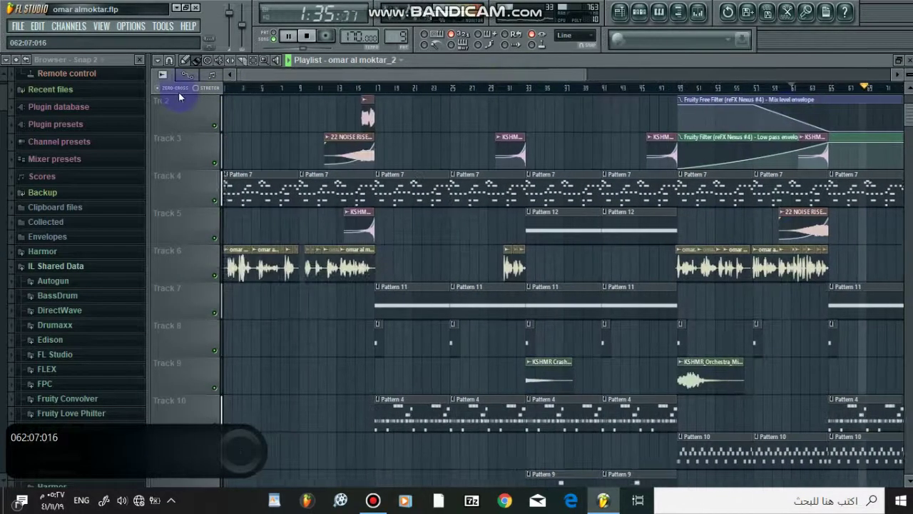
{"action": "scroll", "coordinate": [283, 132], "scroll_direction": "up", "scroll_amount": 1}
{"action": "key", "text": "space"}
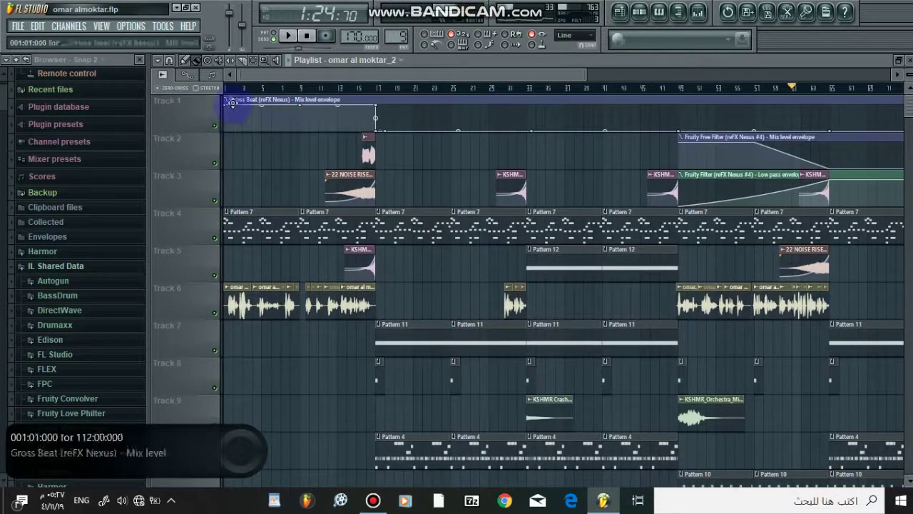
Play the song from about bar 2 to audition the section under Track 1's Gross Beat mix level envelope.
{"action": "left_click", "coordinate": [212, 126]}
{"action": "left_click", "coordinate": [235, 88]}
{"action": "key", "text": "space"}
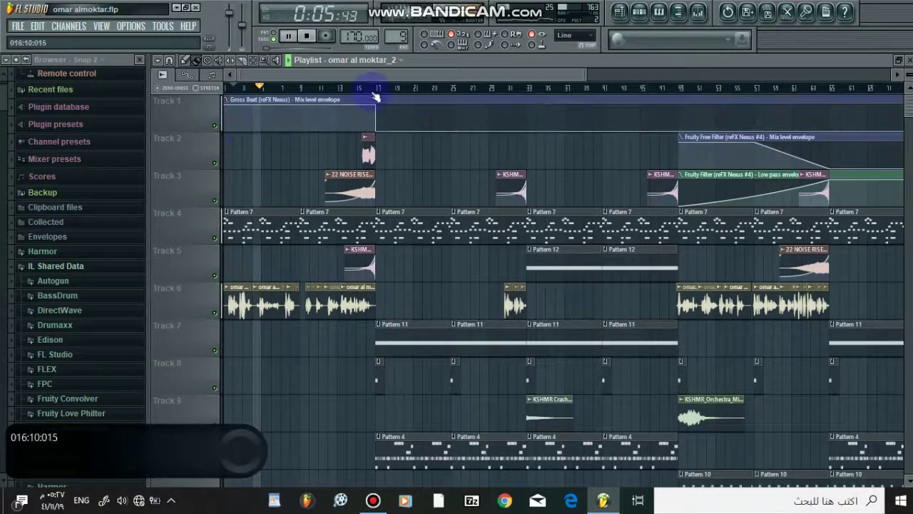
Solo Track 4, enable Tracks 1, 2 and 3 with it, and play from about bar 13 to hear the envelope's effect on Pattern 7.
{"action": "left_click", "coordinate": [220, 215]}
{"action": "right_click", "coordinate": [214, 239]}
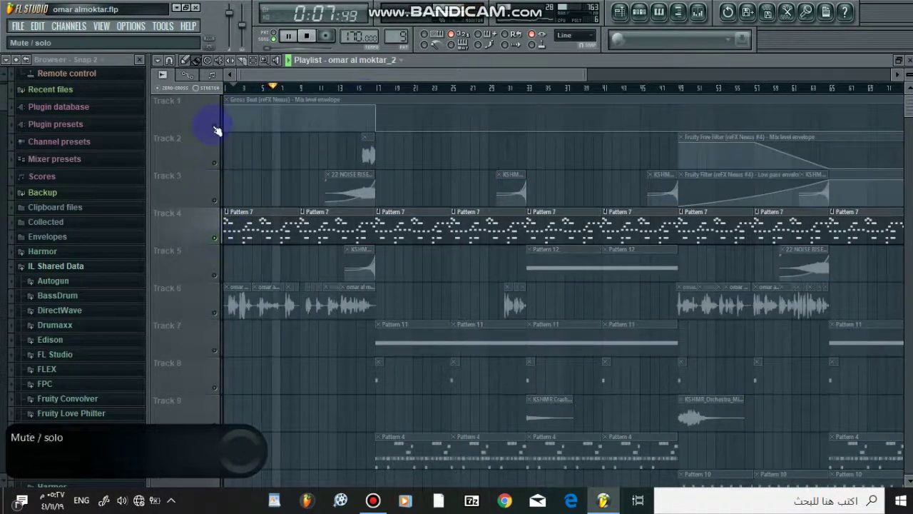
{"action": "left_click", "coordinate": [339, 89]}
{"action": "scroll", "coordinate": [350, 95], "scroll_direction": "up", "scroll_amount": 3}
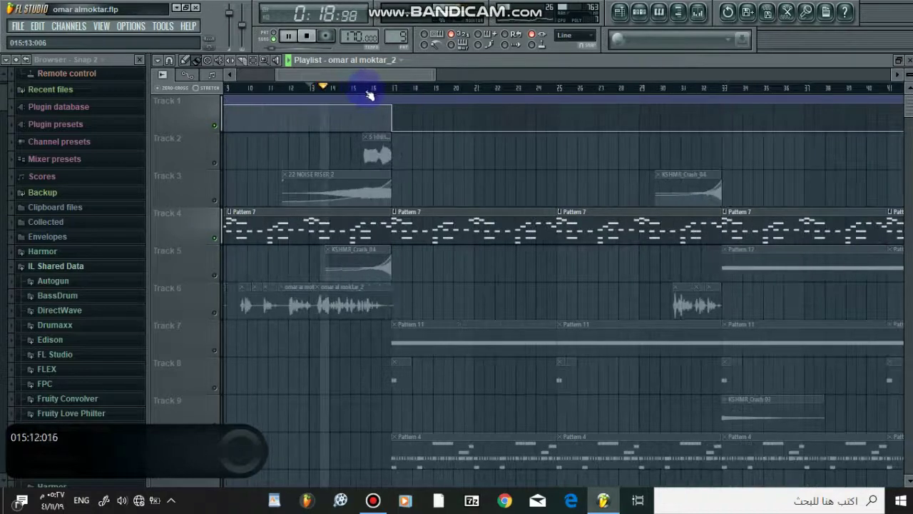
{"action": "left_click", "coordinate": [214, 200]}
{"action": "left_click", "coordinate": [214, 162]}
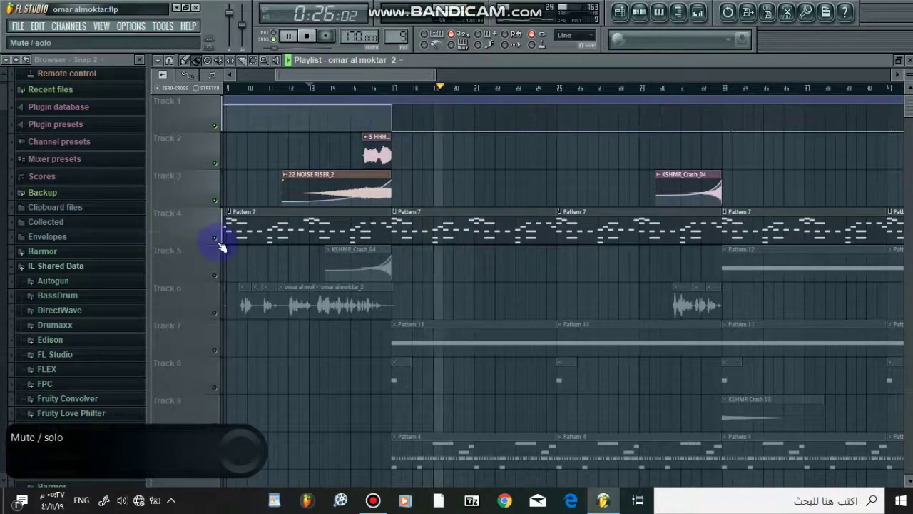
Re-enable all playlist tracks and stop playback.
{"action": "scroll", "coordinate": [330, 88], "scroll_direction": "down", "scroll_amount": 4}
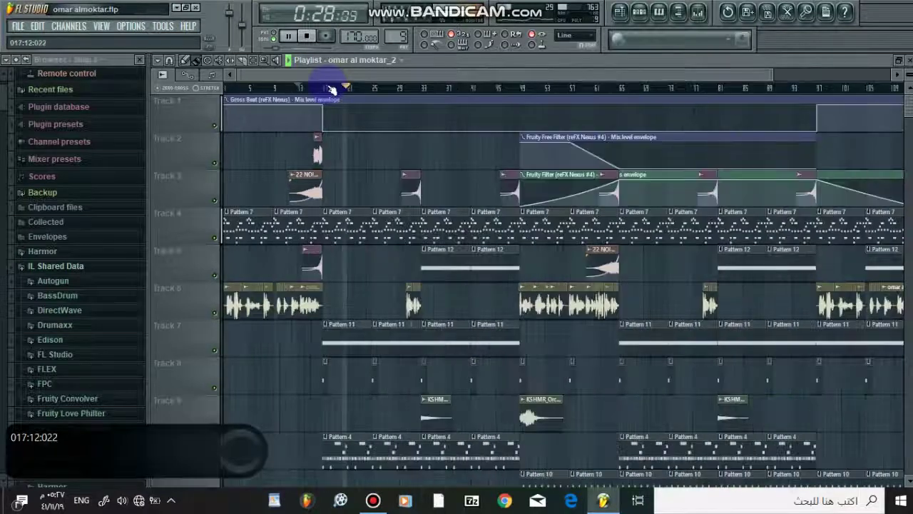
{"action": "scroll", "coordinate": [332, 90], "scroll_direction": "down", "scroll_amount": 1}
{"action": "key", "text": "space"}
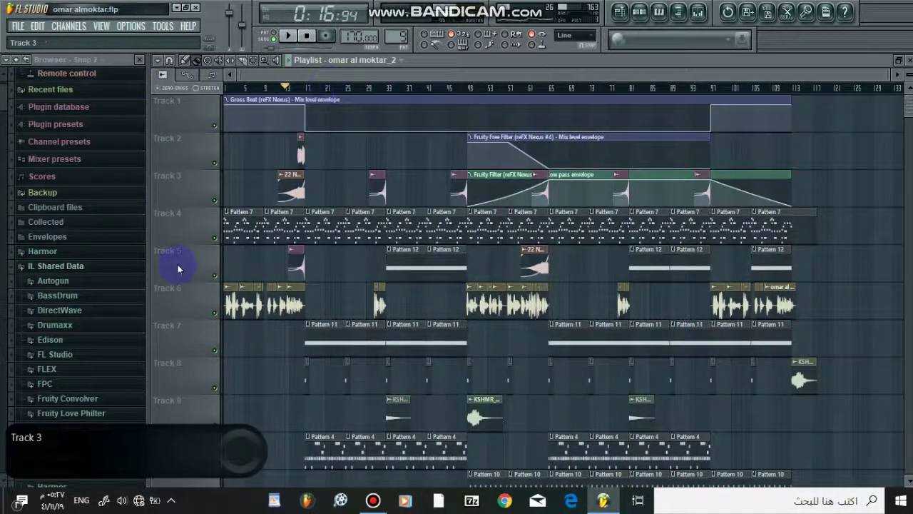
{"action": "left_click", "coordinate": [375, 506]}
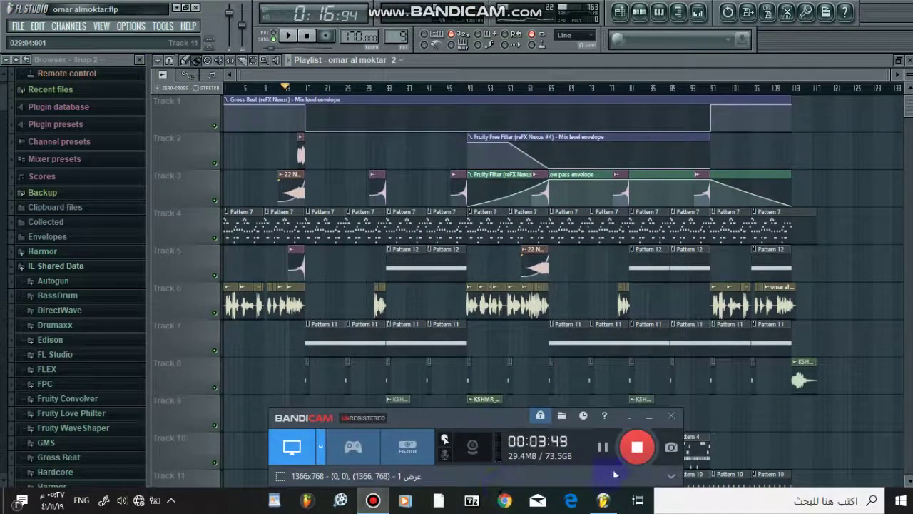